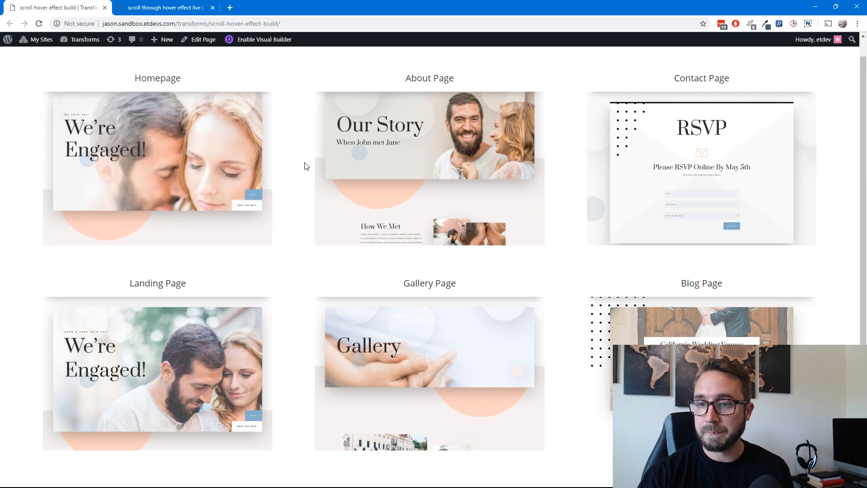
Switch to the scroll through hover effect live page and insert a three-column row without adding a module.
mouse_move(412, 162)
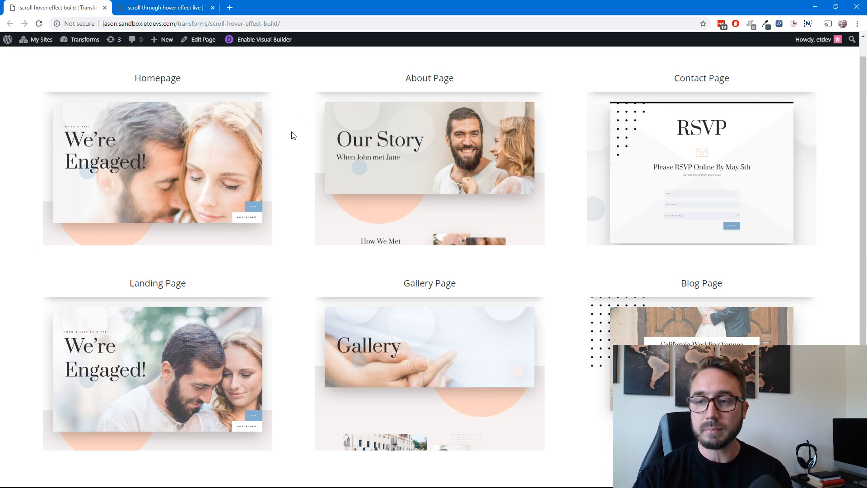
click(156, 8)
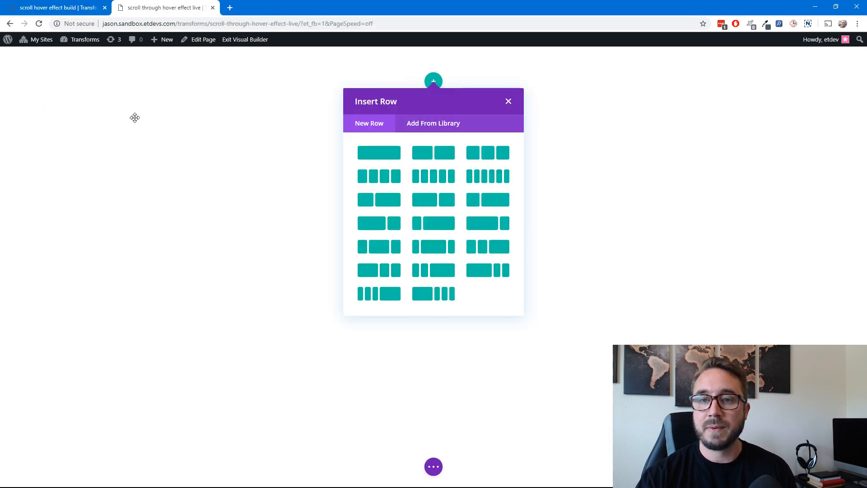
click(108, 188)
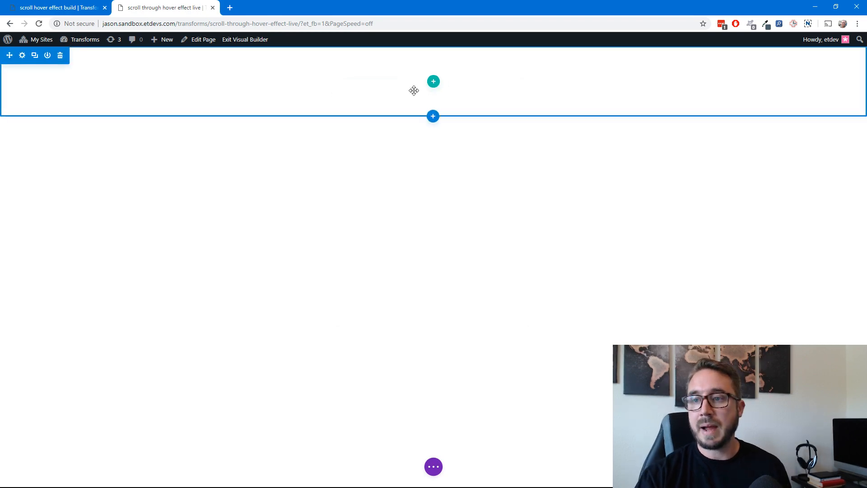
click(433, 82)
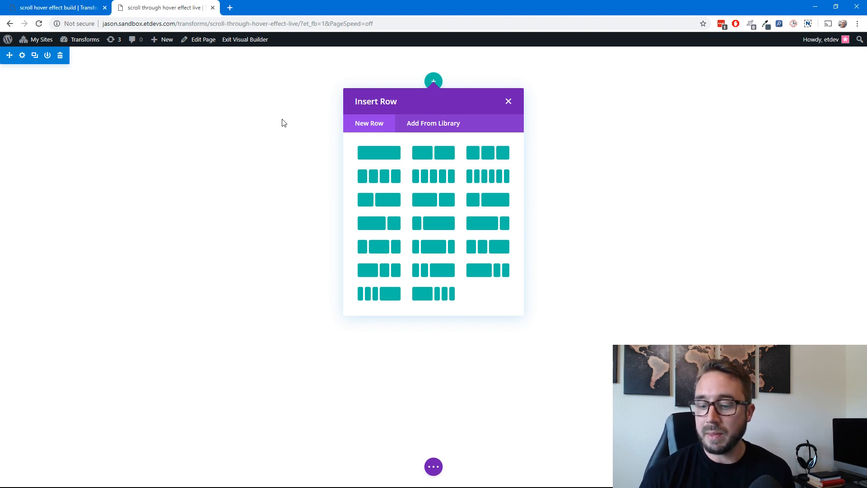
click(491, 161)
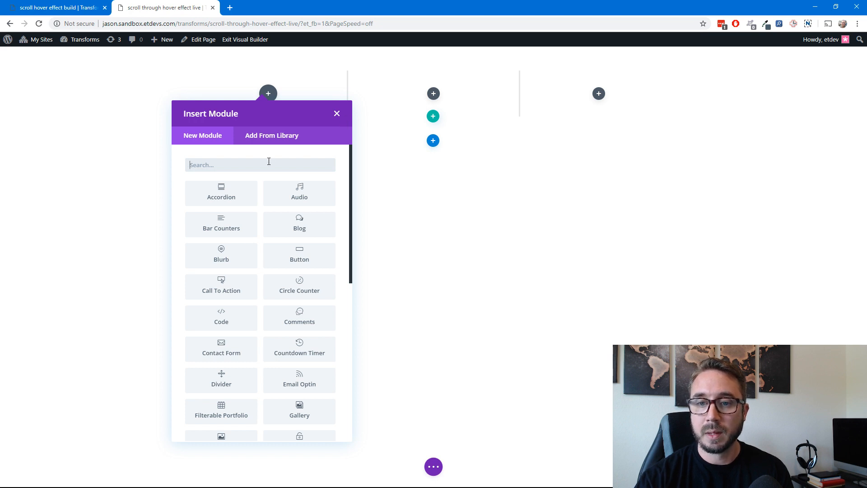
click(336, 114)
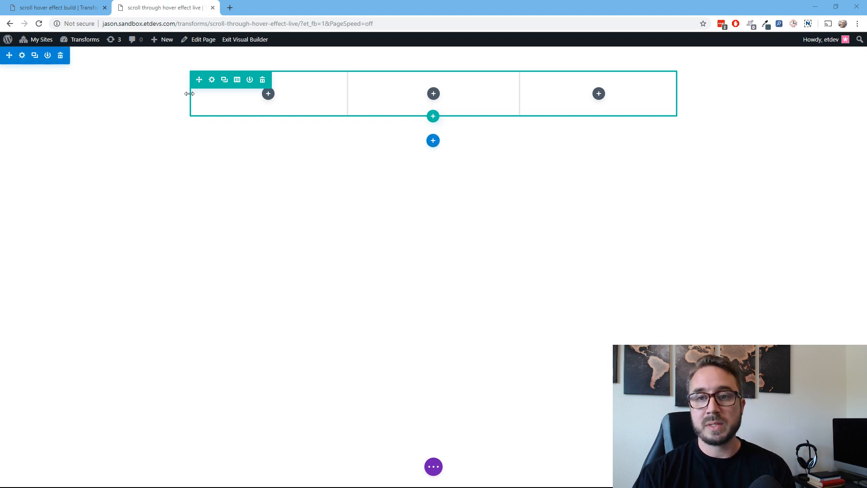
Give the three-column row a custom width of 100%, using percent as the unit.
click(212, 79)
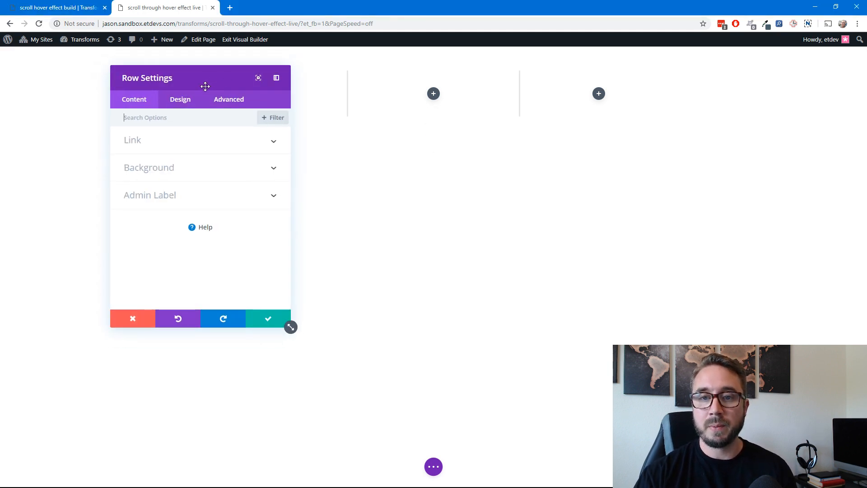
drag(205, 86, 621, 74)
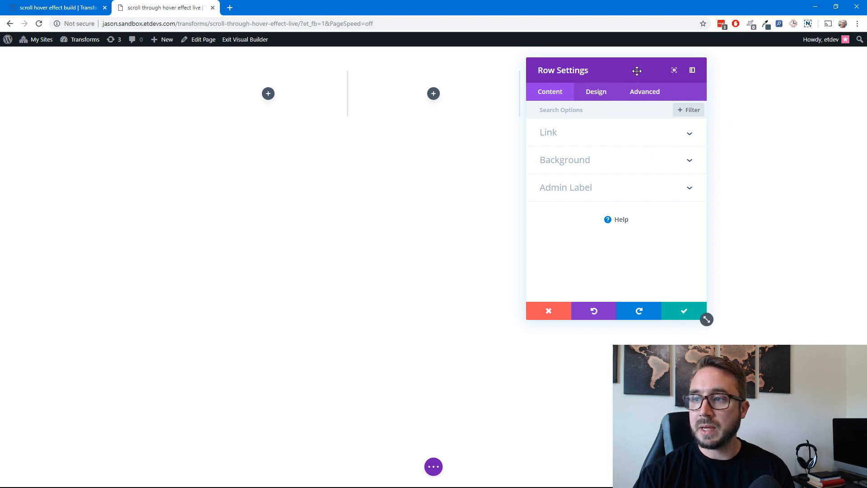
drag(634, 70, 681, 69)
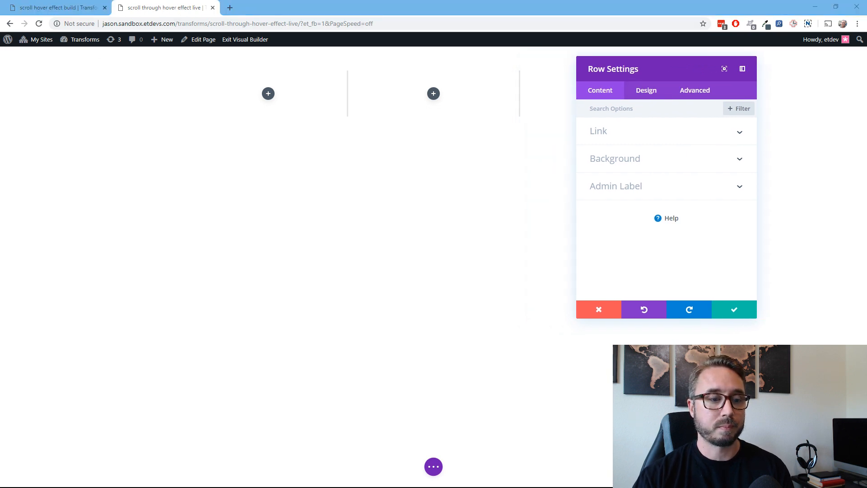
click(645, 92)
click(635, 168)
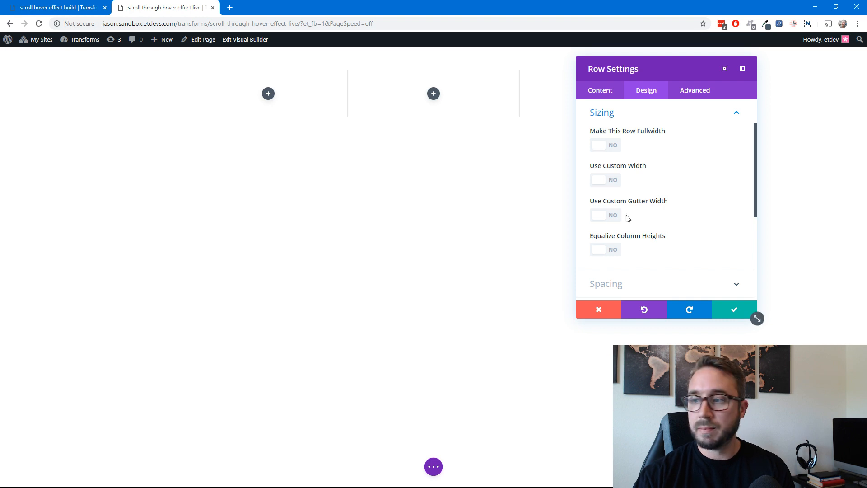
click(608, 180)
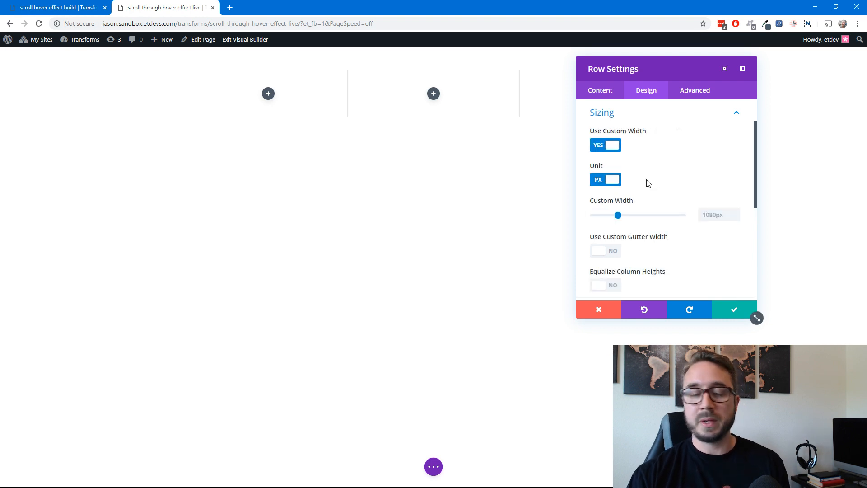
click(613, 147)
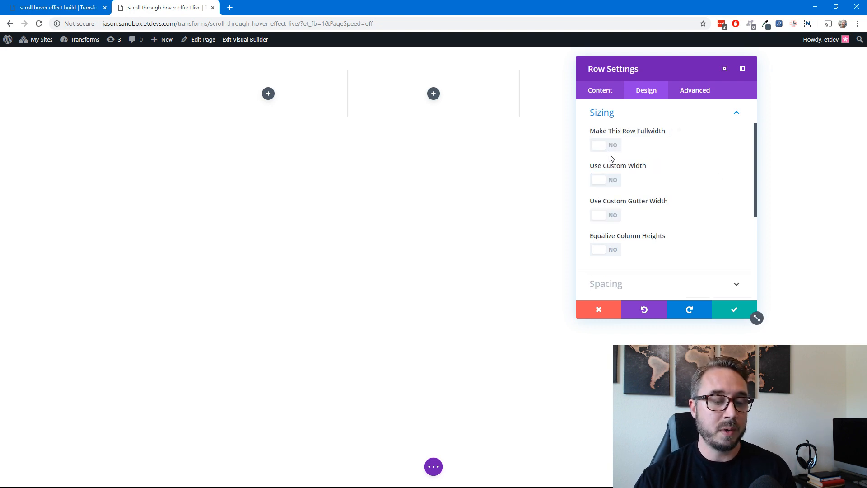
click(614, 180)
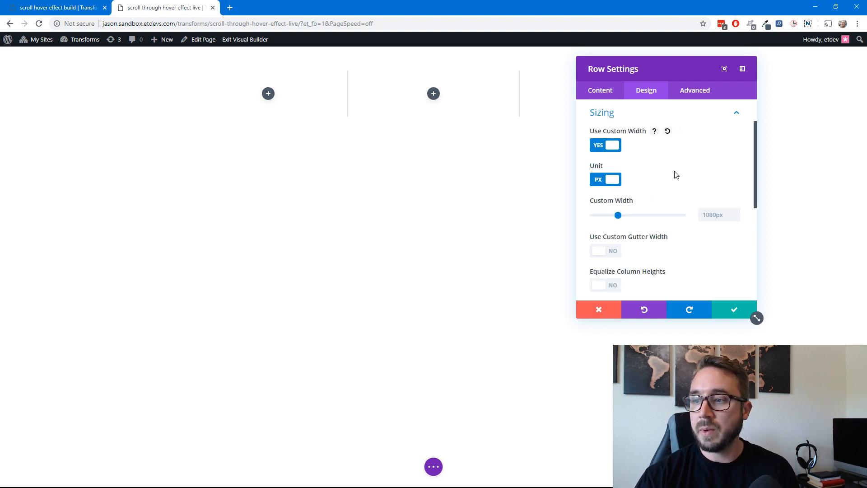
click(620, 185)
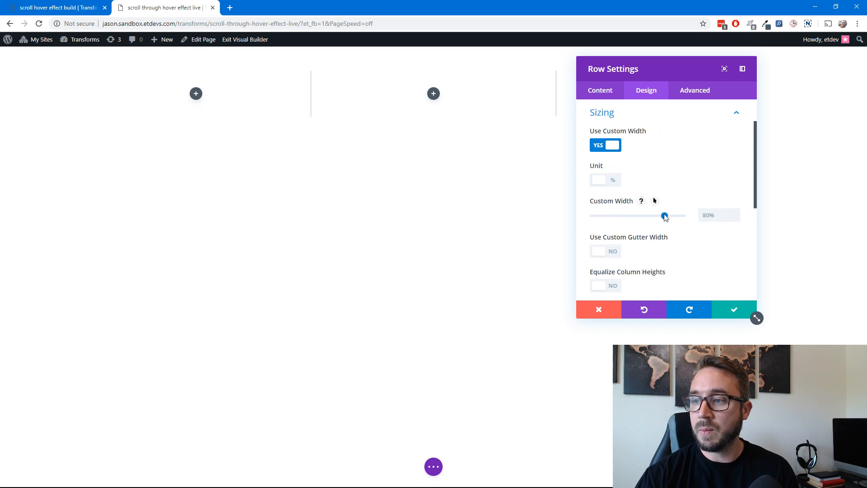
drag(664, 216, 682, 216)
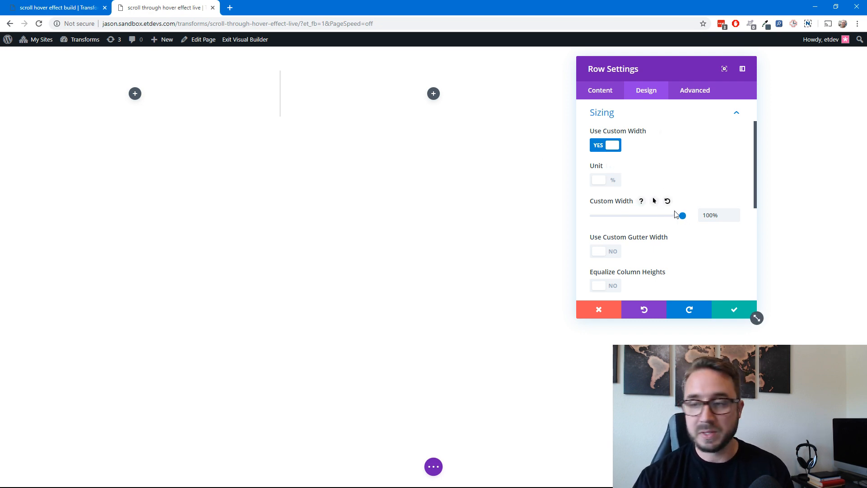
Set the row's left custom padding to 5% and link the right padding to it.
scroll(667, 253, down, 5)
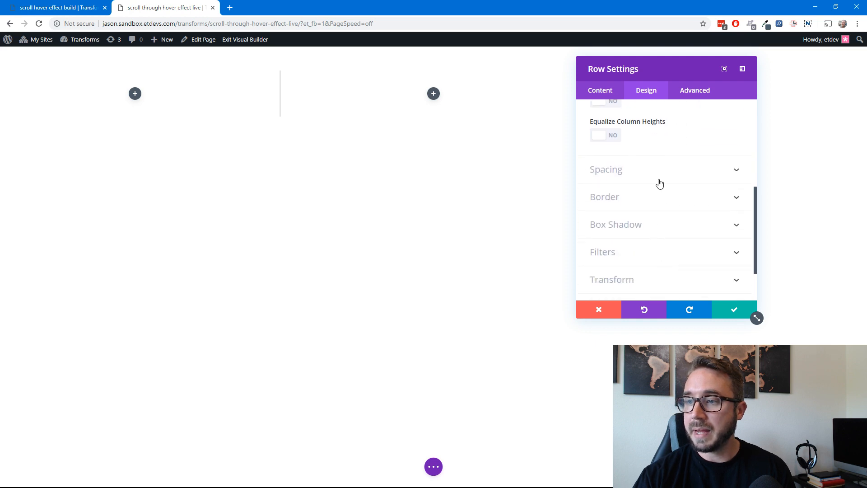
click(659, 180)
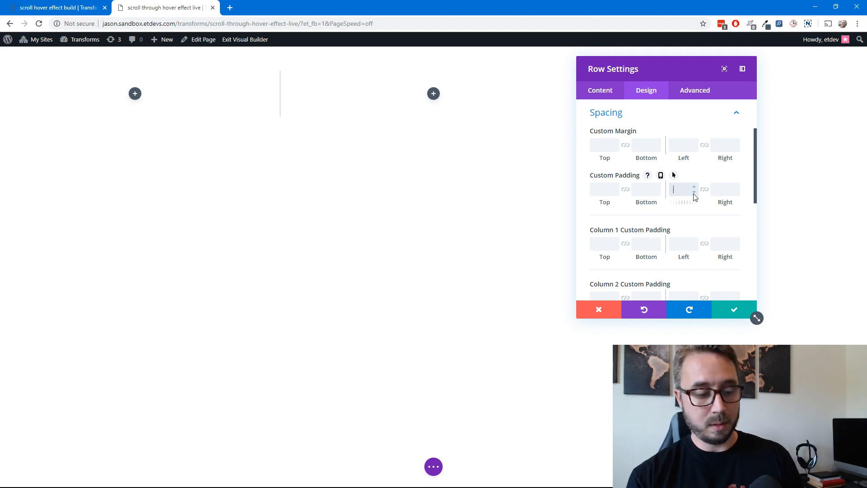
text(5%)
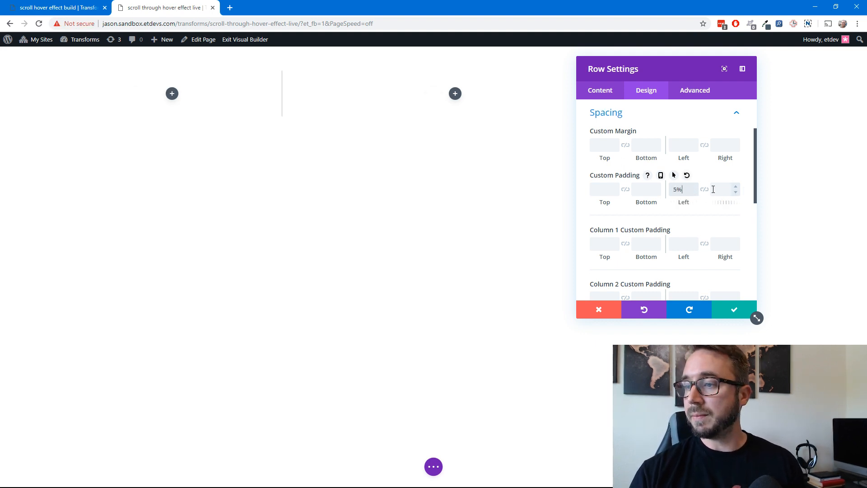
click(705, 190)
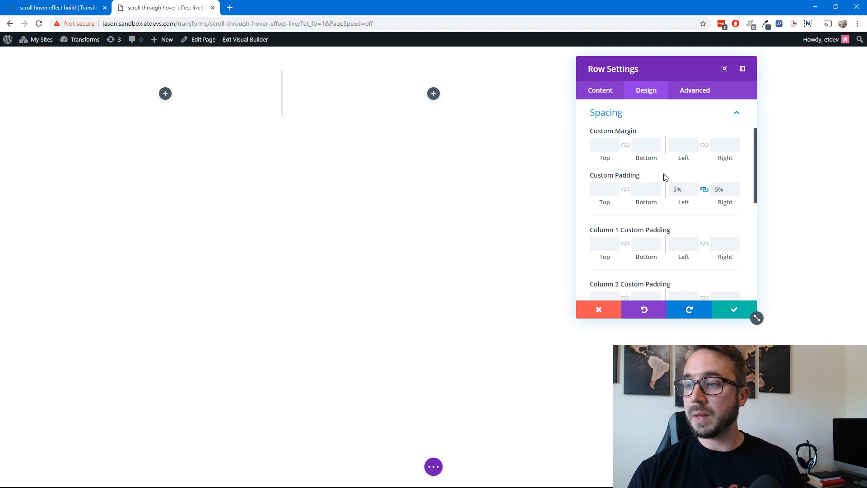
Enable responsive values for the row's custom padding and set linked left and right padding to 25% for tablet.
click(661, 175)
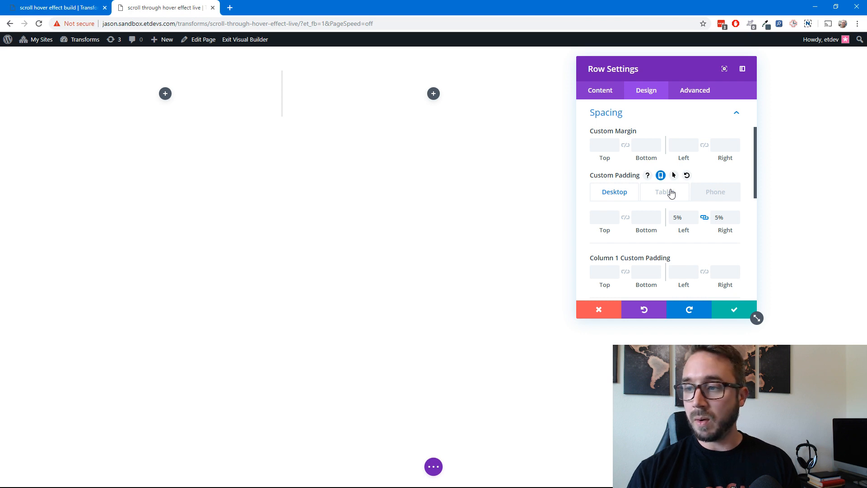
click(671, 193)
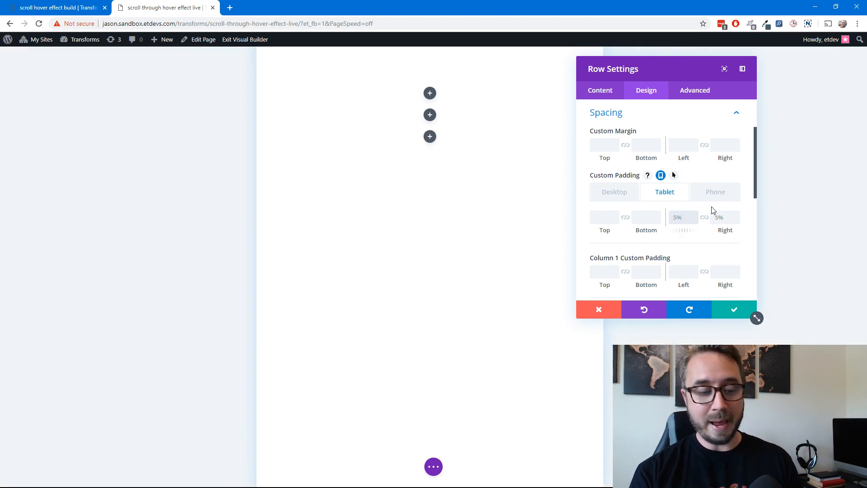
text(25%)
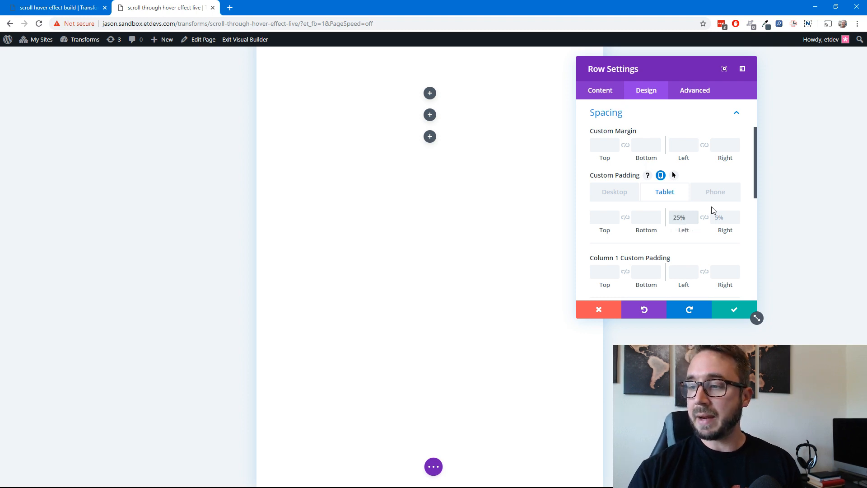
click(704, 219)
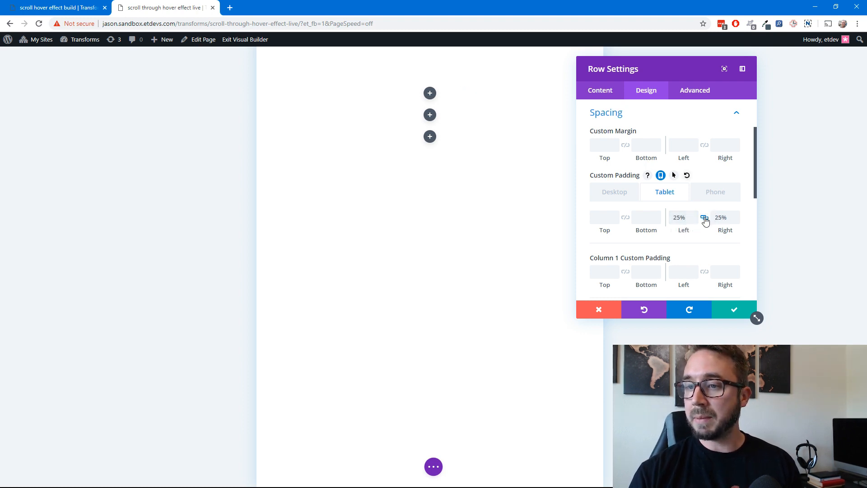
Set the row's linked left and right padding to 15% for phone and save the row settings.
click(717, 195)
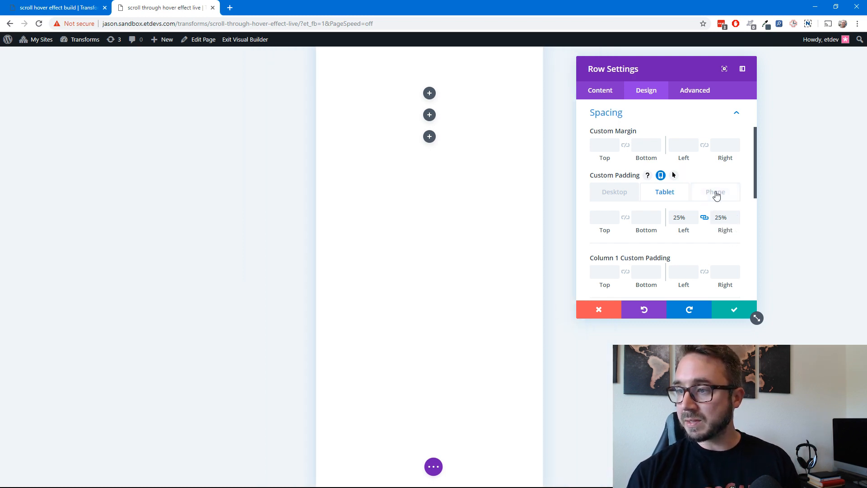
click(685, 214)
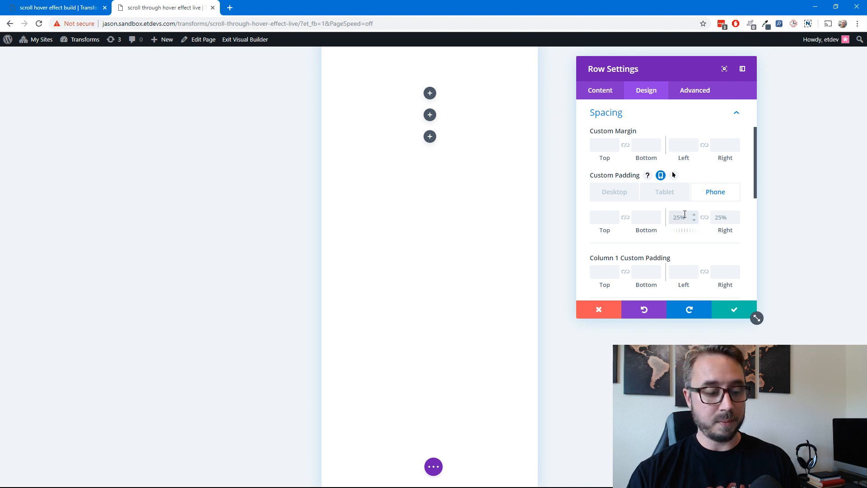
text(15%)
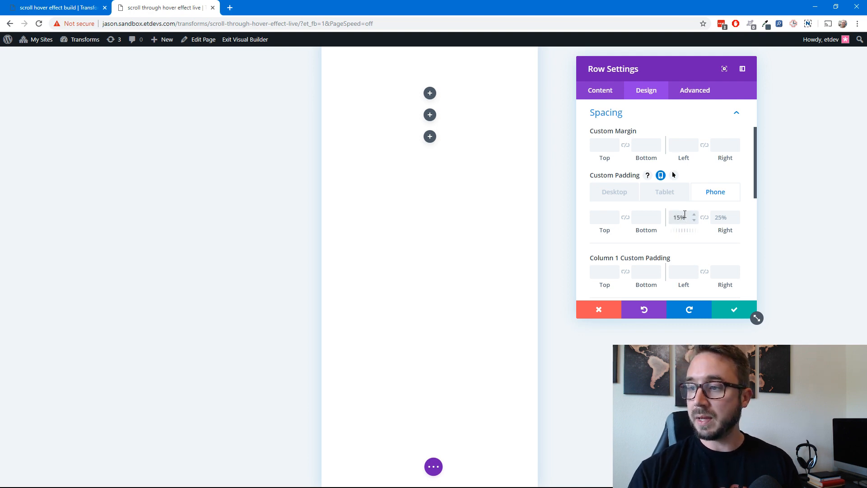
click(705, 219)
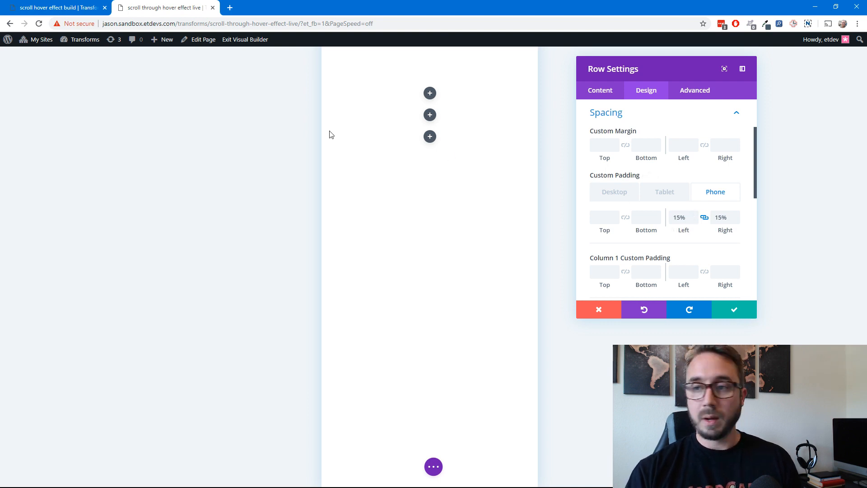
click(739, 315)
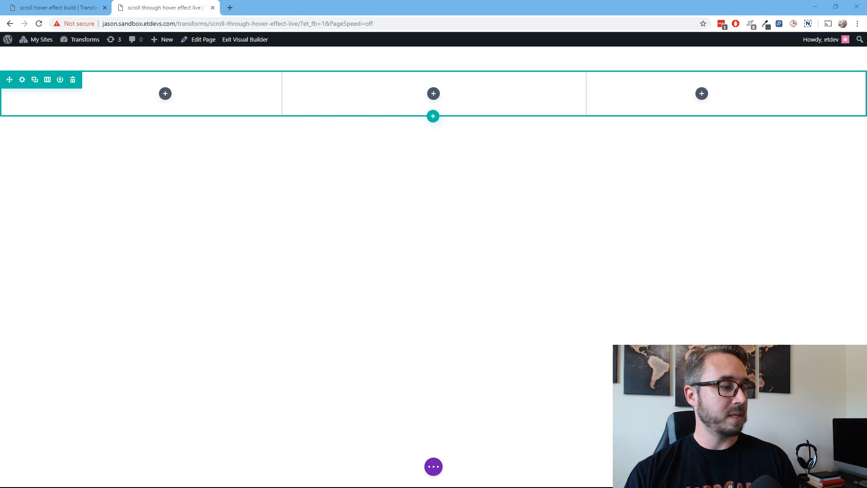
Open the custom CSS options in the three-column row's settings.
click(22, 80)
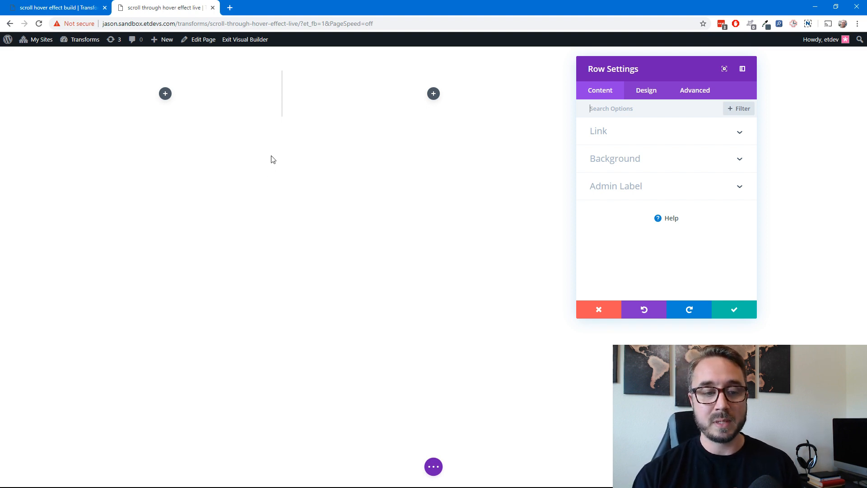
click(705, 95)
click(632, 157)
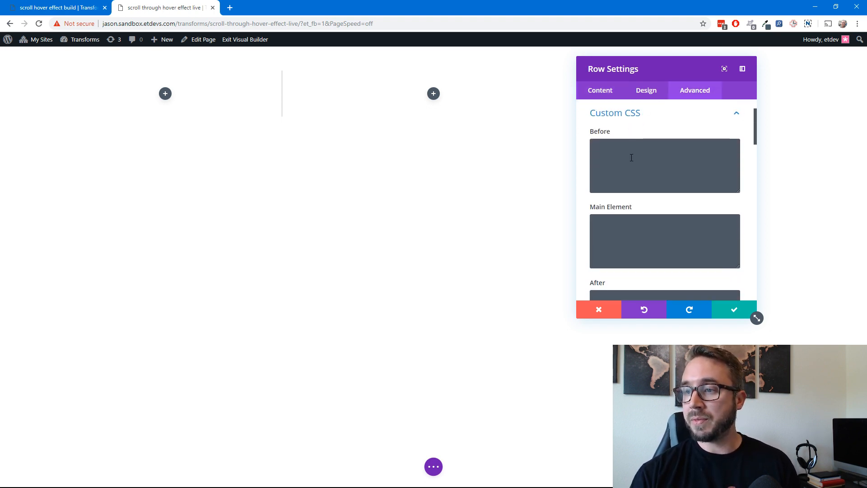
click(640, 234)
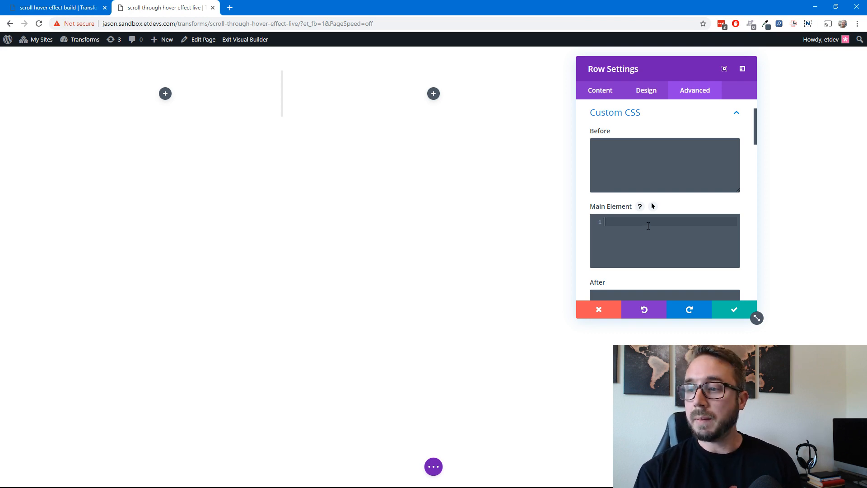
text(overflow:)
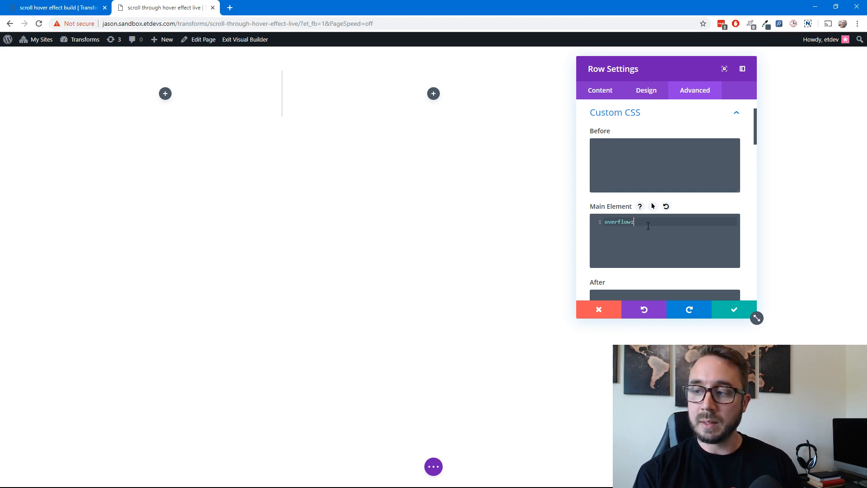
key(BackSpace)
key(BackSpace)
key(BackSpace)
key(BackSpace)
key(BackSpace)
key(BackSpace)
key(BackSpace)
key(BackSpace)
key(BackSpace)
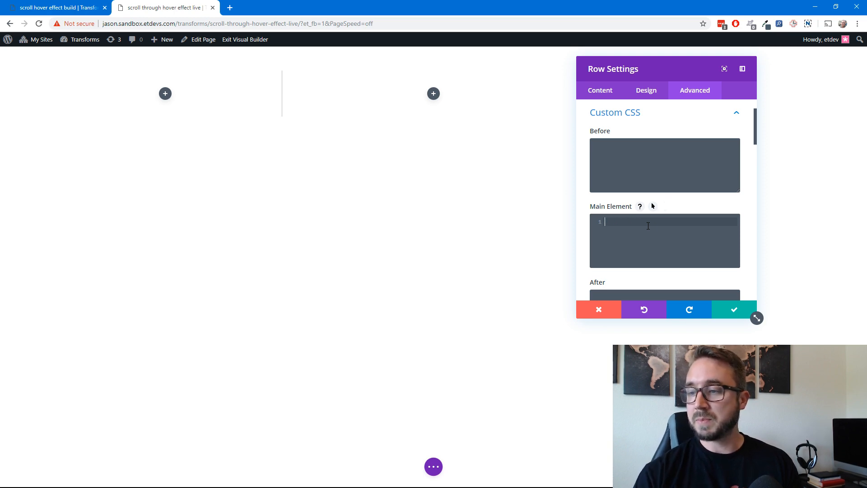
Add the custom CSS "overflow:hidden;" to the main element of column 1.
scroll(650, 226, down, 6)
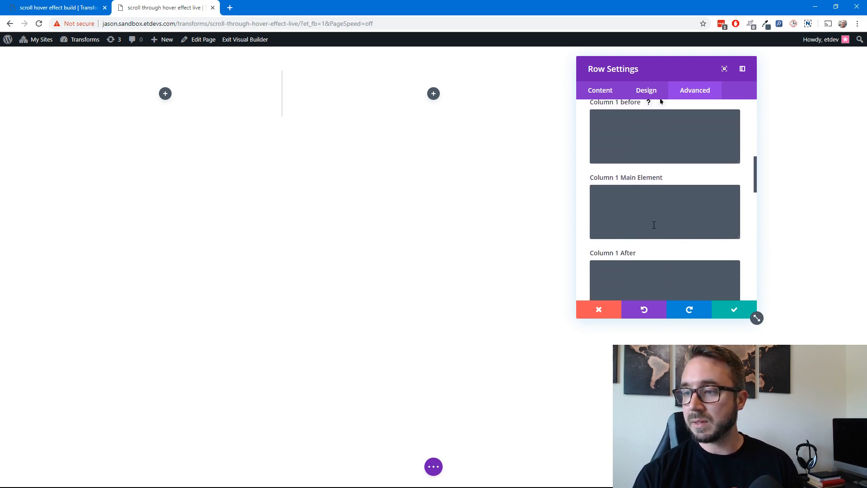
click(665, 204)
text(overflow:)
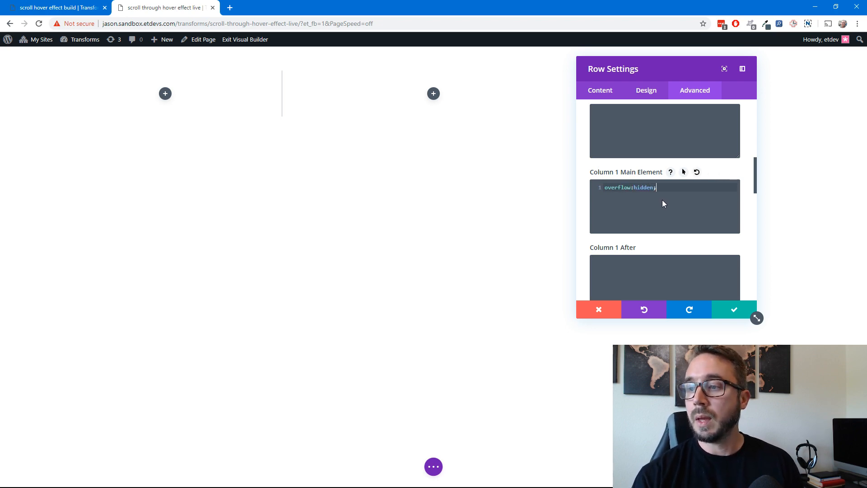
Finish the column 1 main element CSS as "overflow:hidden;" and add "height: 400px;" on a second line.
text(hidden;)
key(Return)
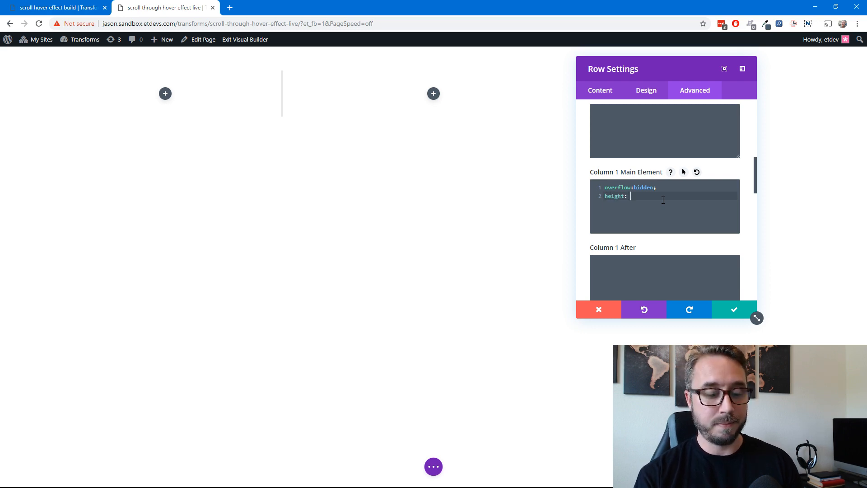
text(height: 400px;)
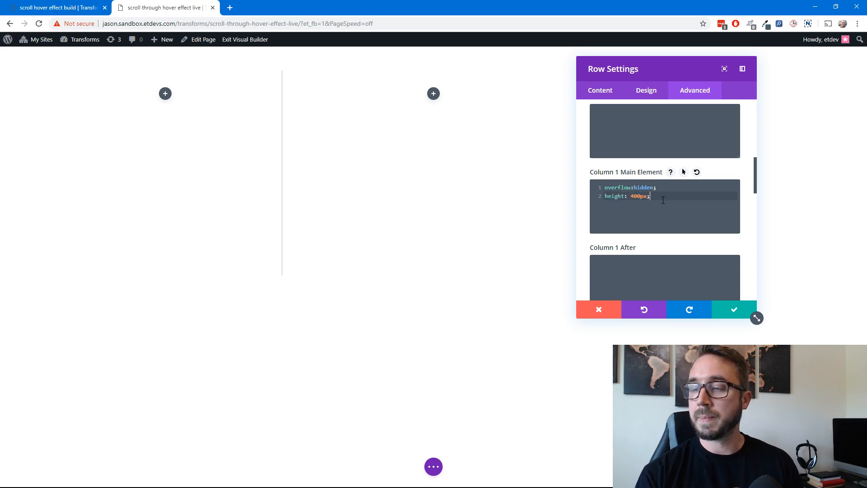
Copy both CSS declarations from the column 1 main element into the column 2 main element.
drag(663, 200, 599, 189)
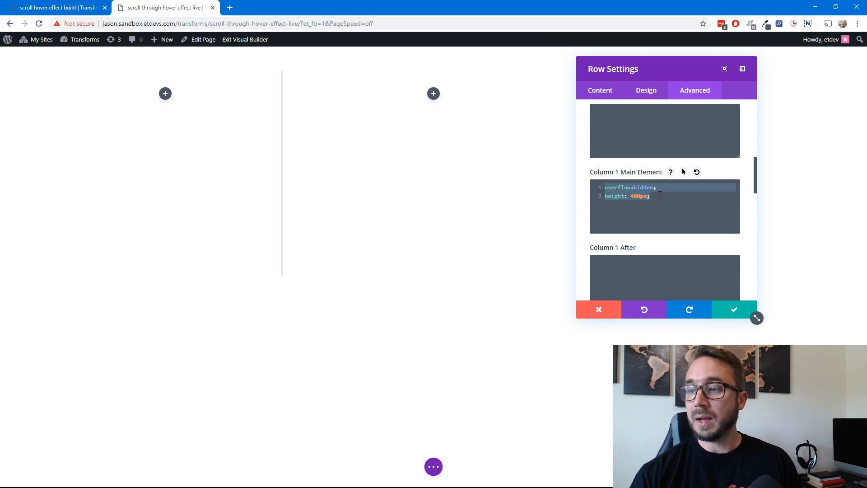
click(660, 195)
drag(658, 195, 598, 188)
key(ctrl+c)
scroll(661, 194, down, 5)
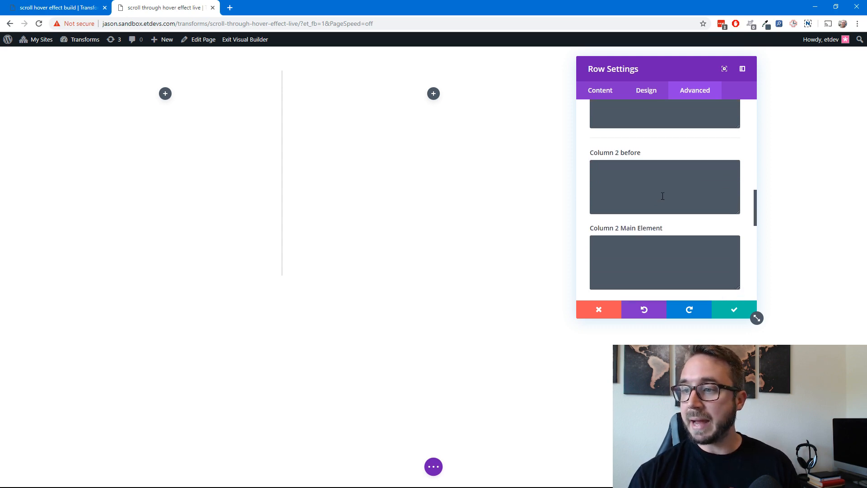
click(662, 223)
key(ctrl+v)
Paste the copied overflow and height CSS into the column 3 main element and save the row settings.
scroll(663, 223, down, 5)
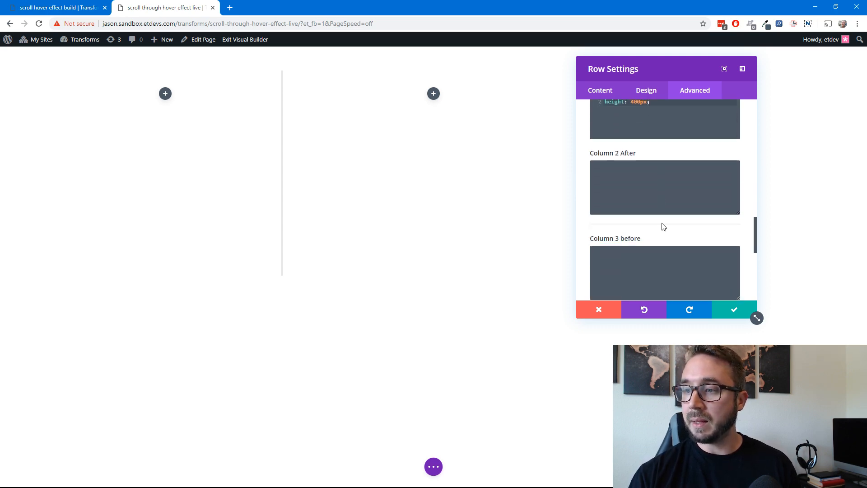
click(670, 199)
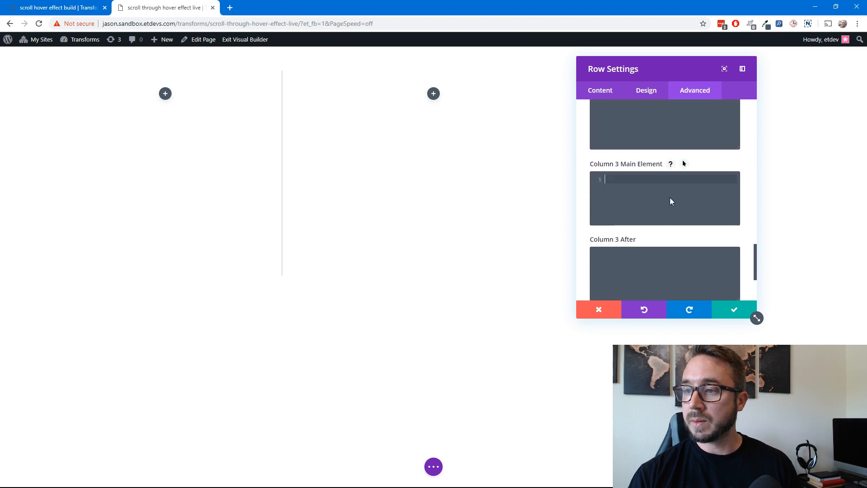
key(ctrl+v)
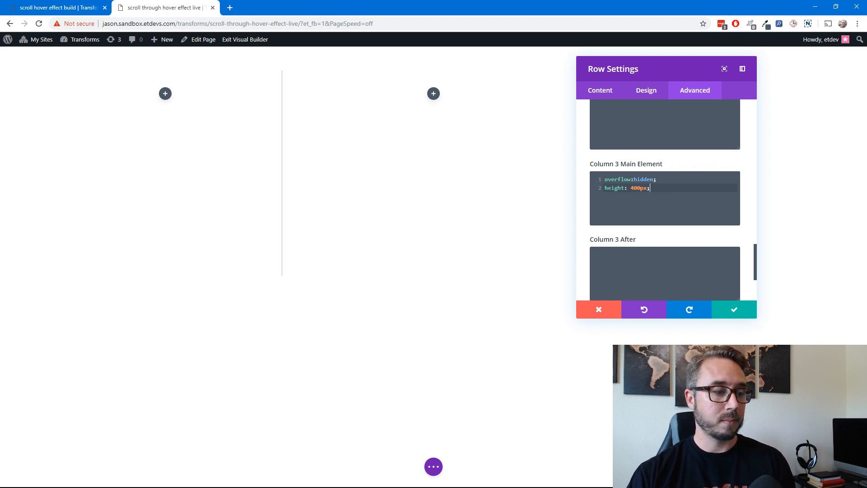
click(730, 311)
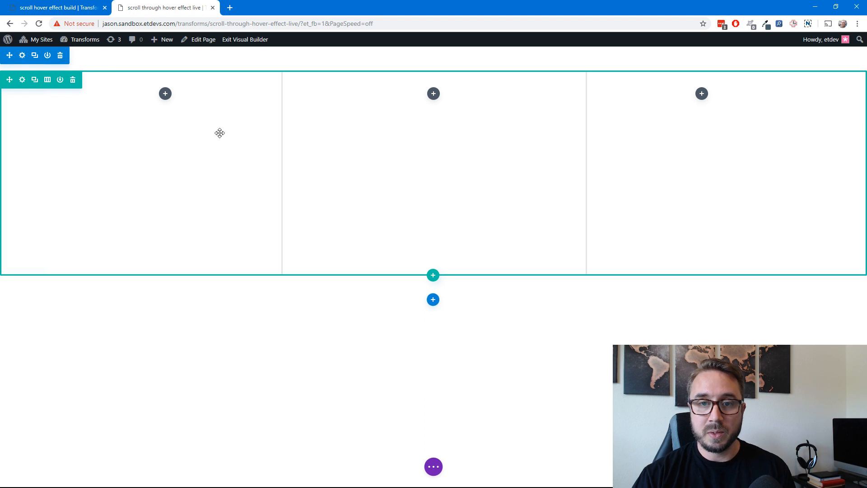
Insert an Image module into the row's first column.
click(165, 93)
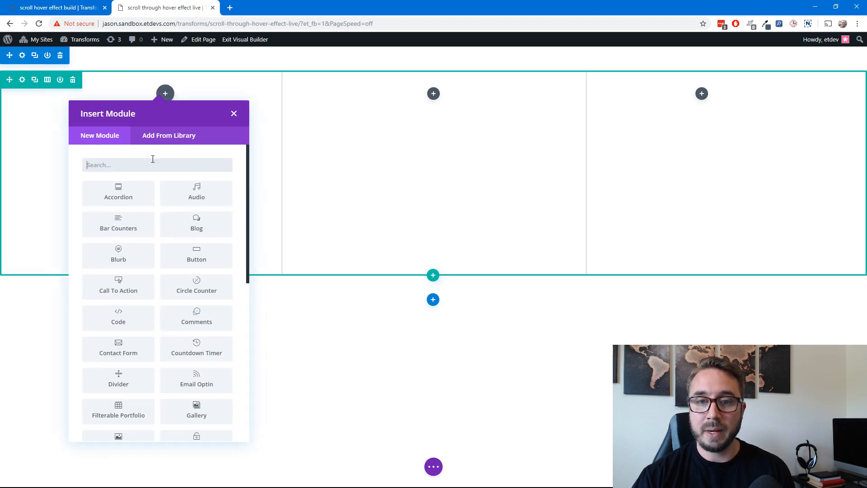
text(image)
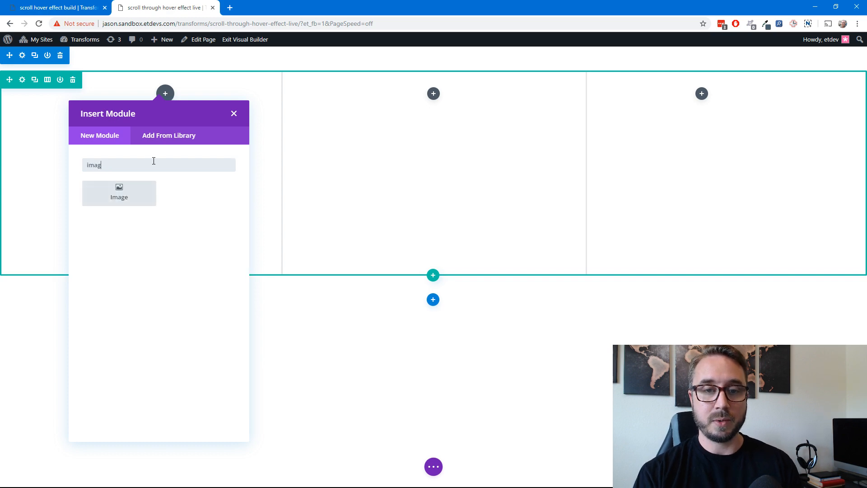
key(Return)
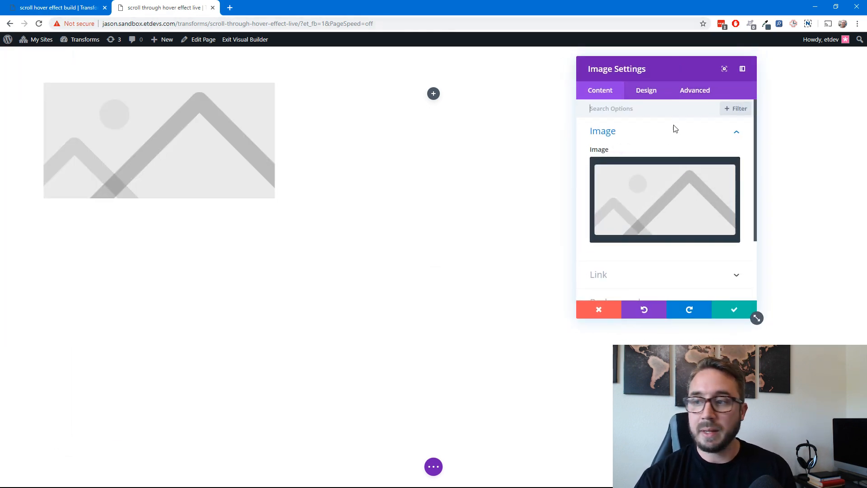
Choose wedding-engagement-home-page.jpg from the media library as the module's image.
click(663, 169)
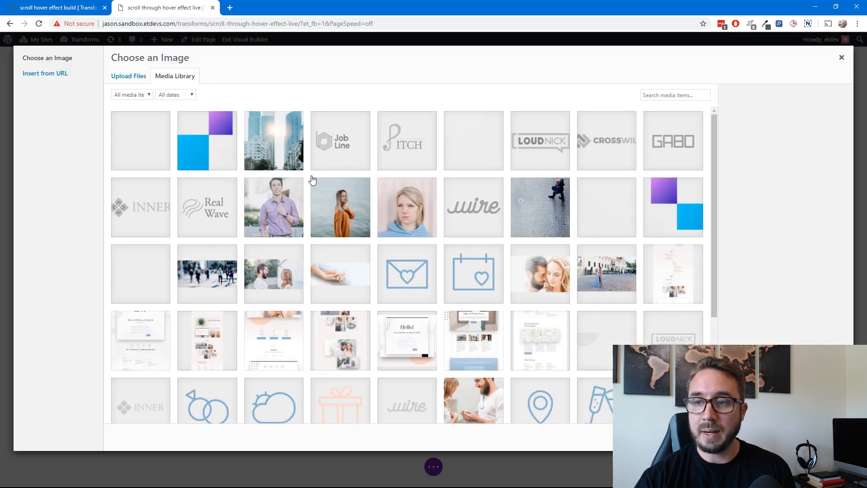
scroll(376, 237, down, 1)
scroll(375, 236, down, 2)
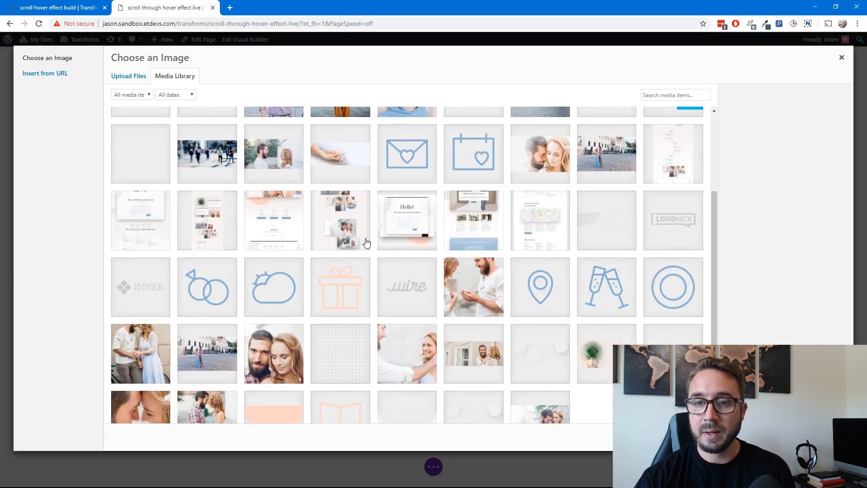
scroll(364, 242, up, 1)
click(339, 257)
click(285, 263)
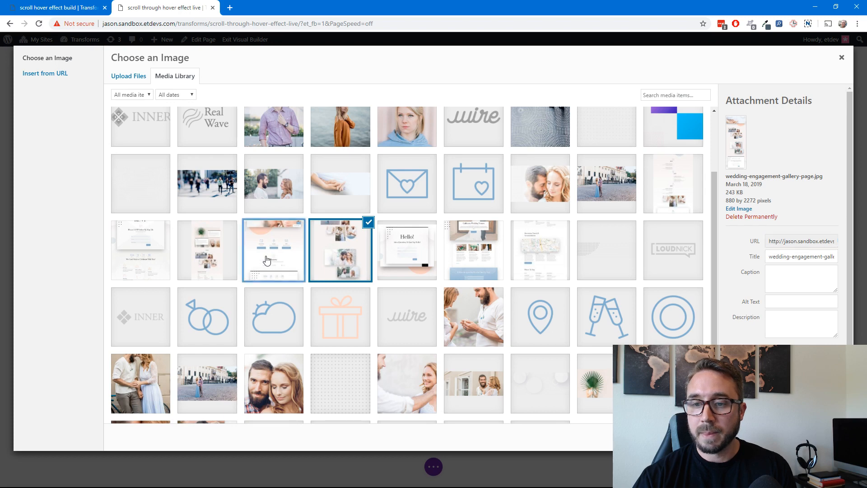
click(201, 266)
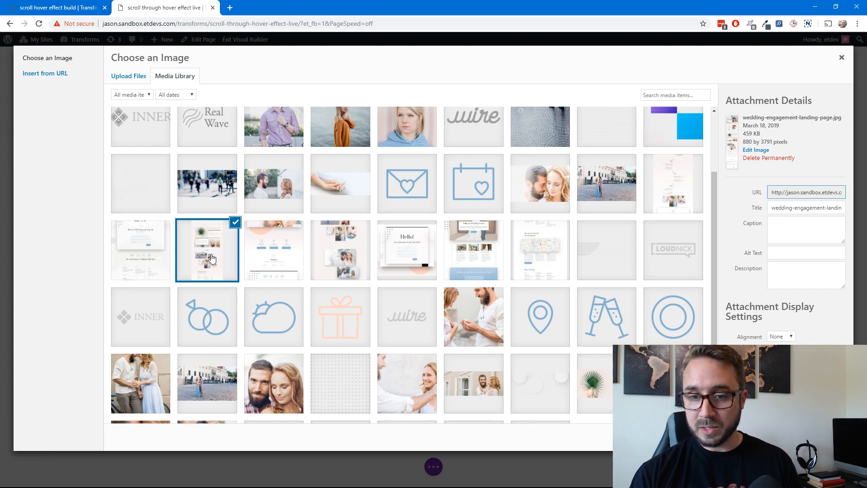
click(681, 195)
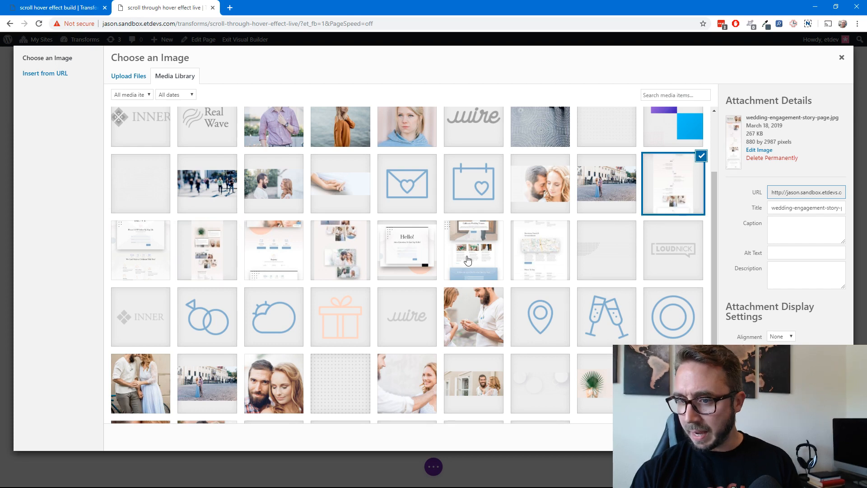
click(278, 259)
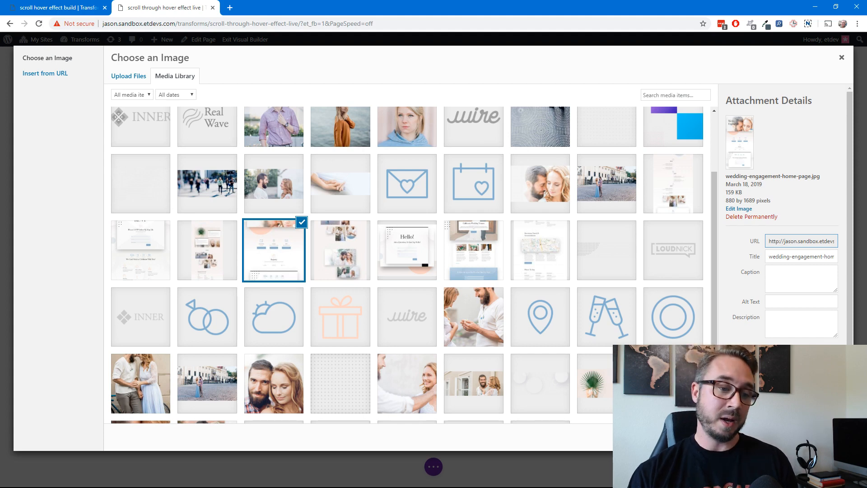
click(818, 437)
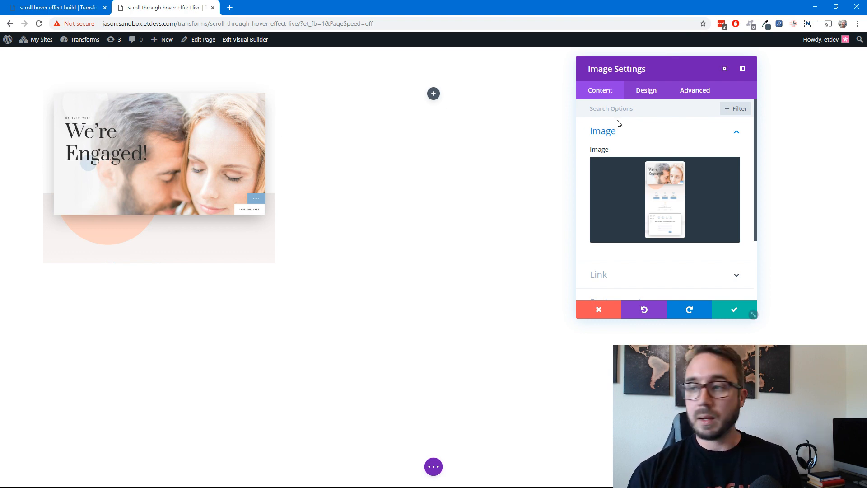
Enable hover values for the image's transform and set the unlinked vertical translate to -100% on hover.
click(649, 91)
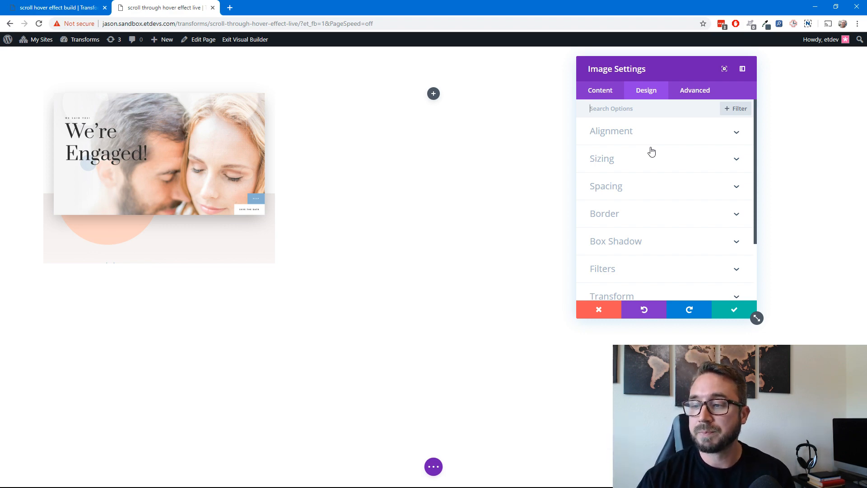
scroll(678, 226, down, 2)
click(663, 222)
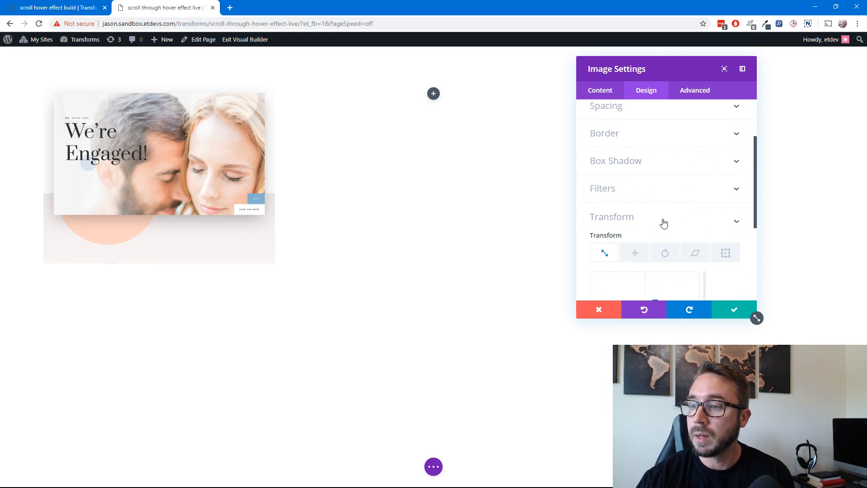
click(635, 148)
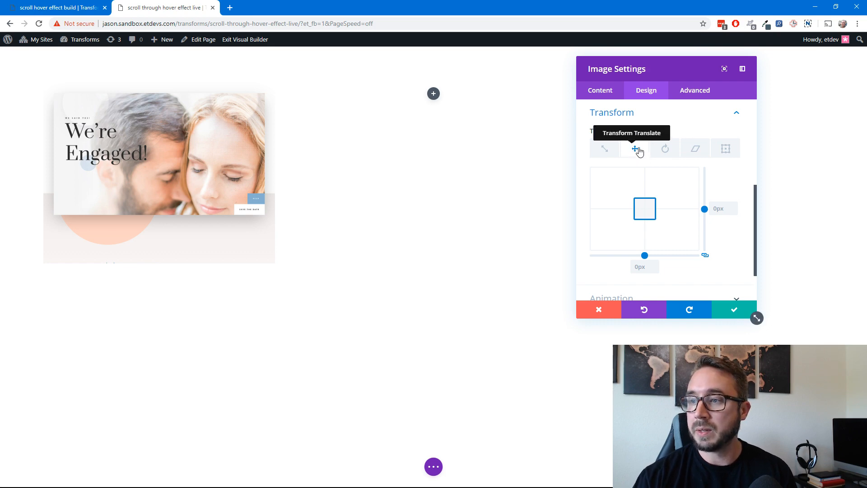
click(656, 131)
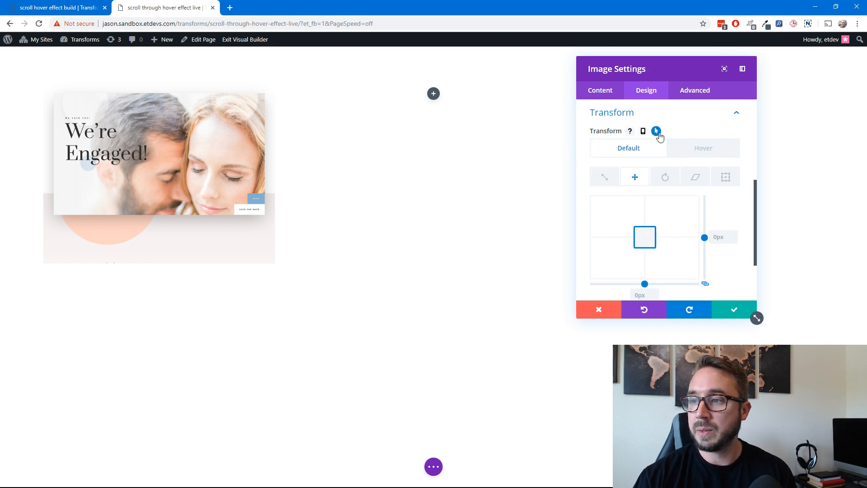
click(703, 148)
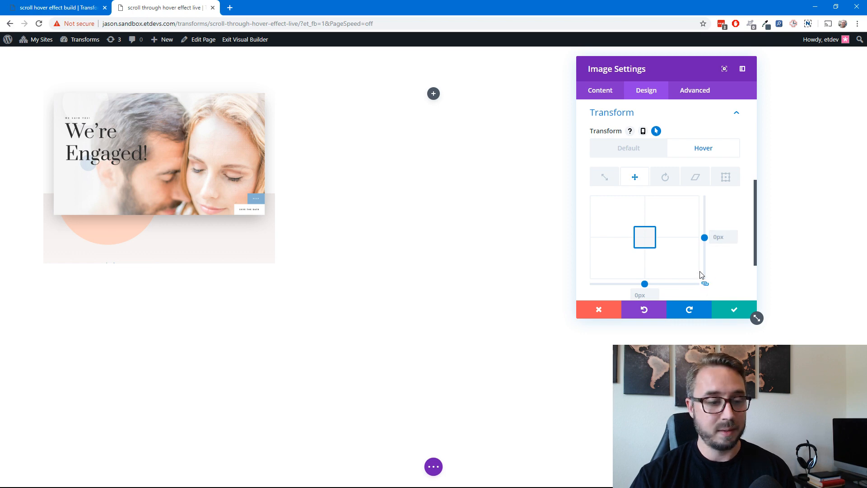
scroll(715, 271, down, 1)
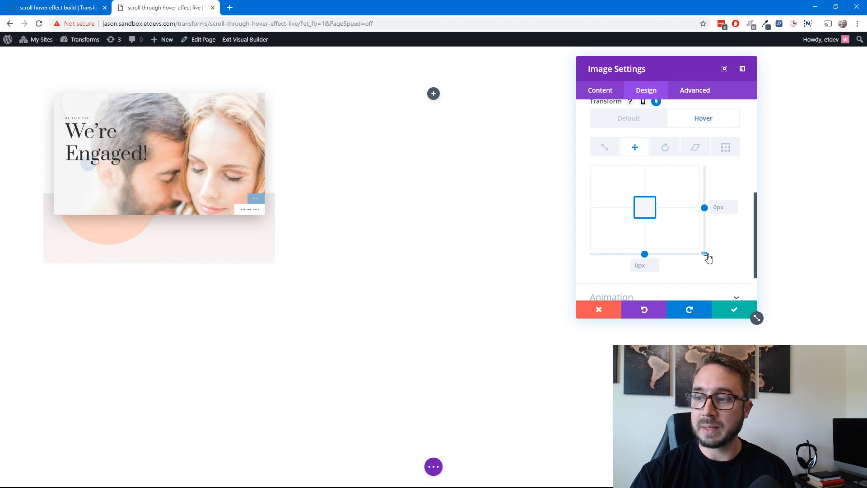
double_click(718, 208)
text(-100%)
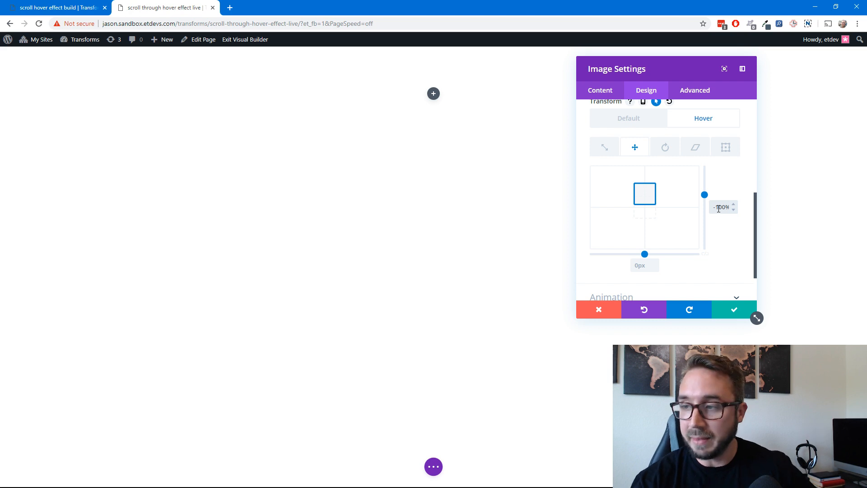
Preview the image's movement by alternating between the default and hover states of its transform.
click(633, 119)
click(687, 121)
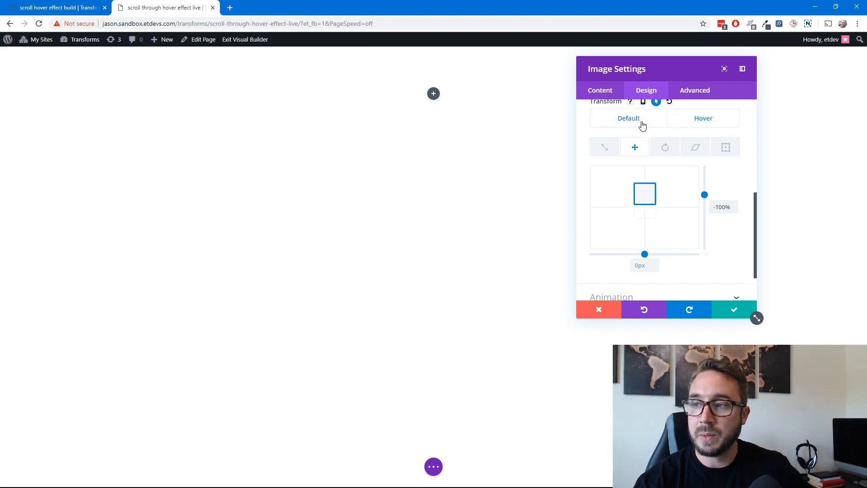
click(641, 121)
click(699, 120)
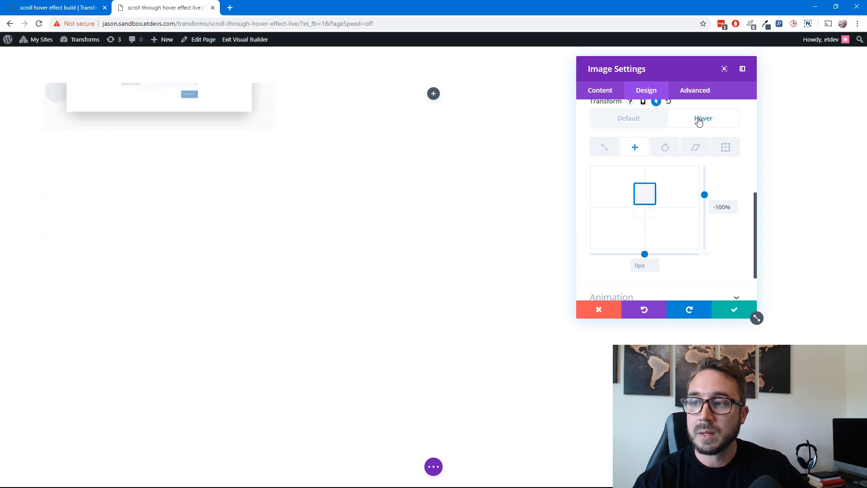
click(644, 123)
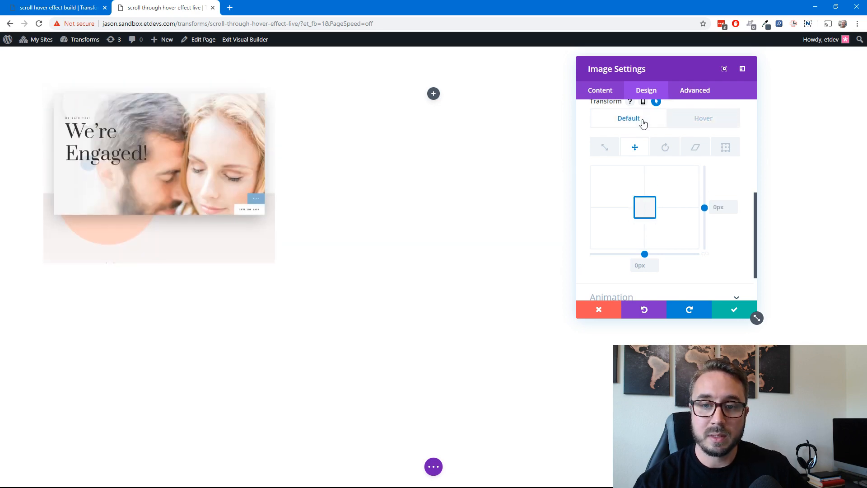
click(694, 122)
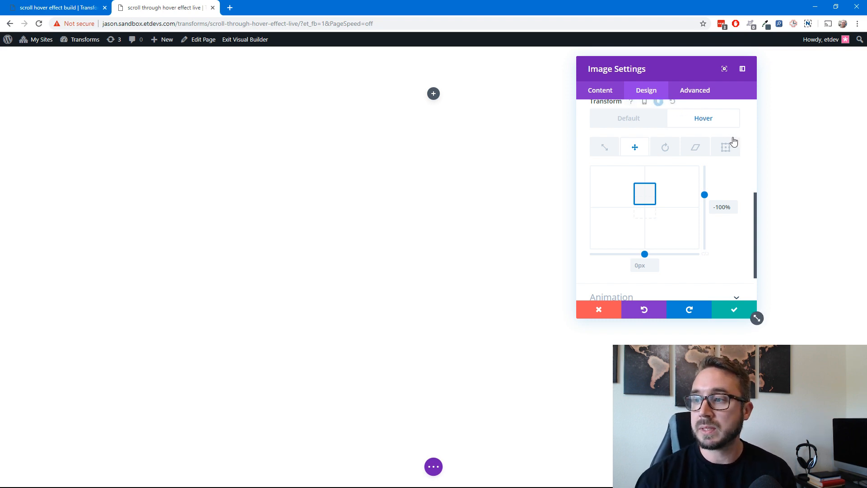
Enable hover values for the image's custom margin, set the hover top margin to 400px, and return to the default state.
scroll(732, 141, up, 2)
scroll(689, 166, up, 2)
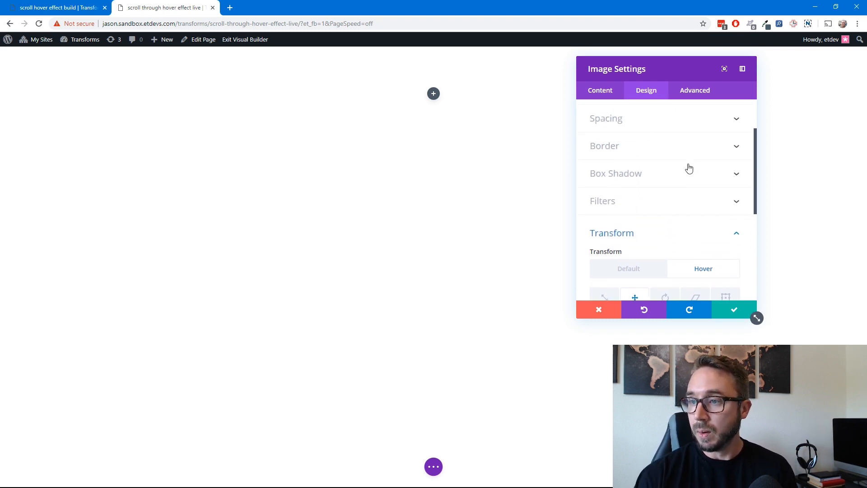
click(689, 127)
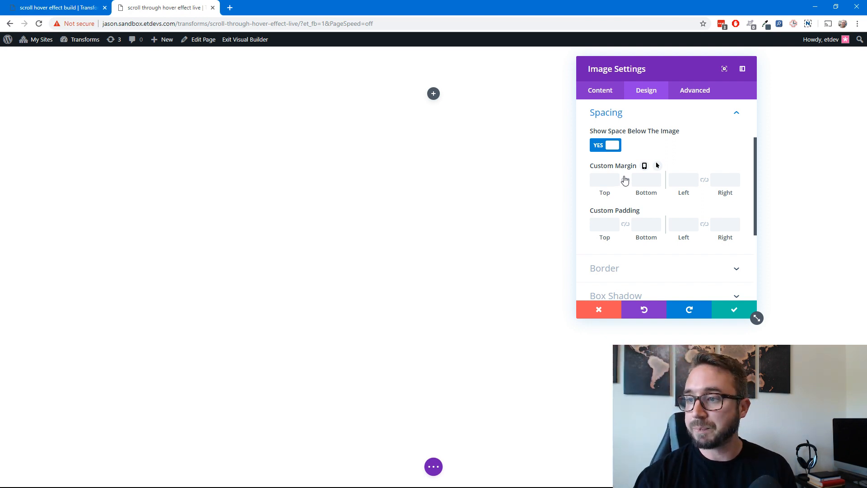
click(657, 166)
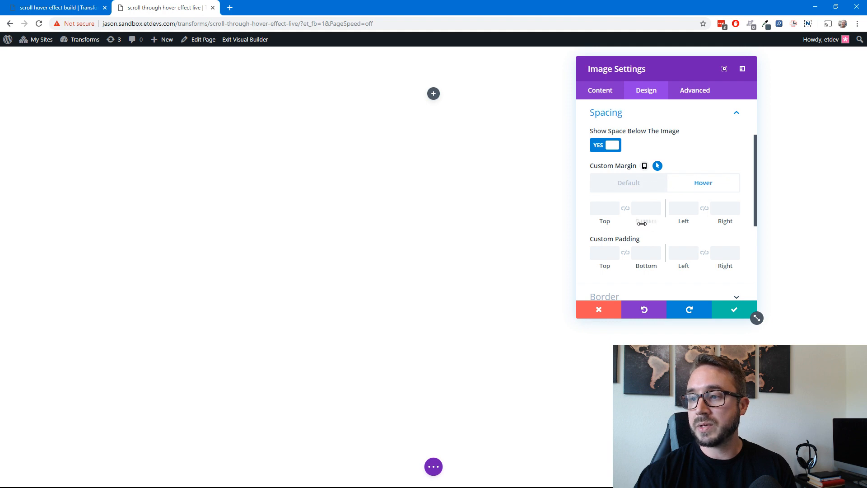
click(605, 212)
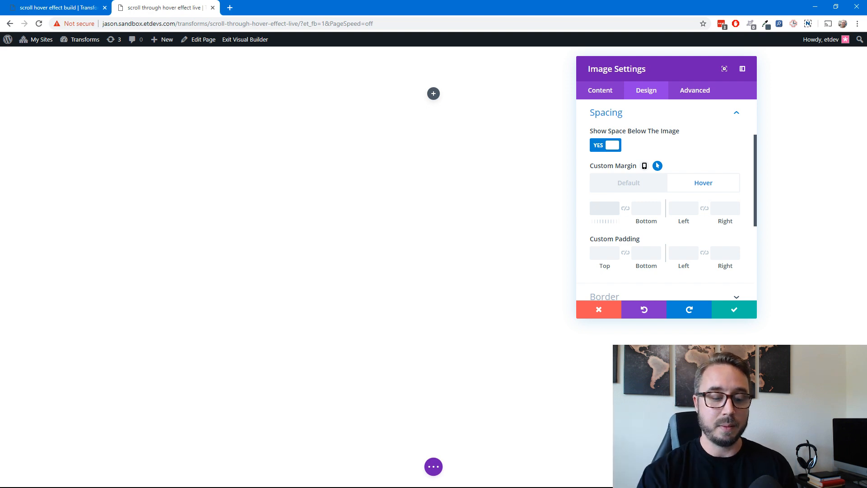
text(400px)
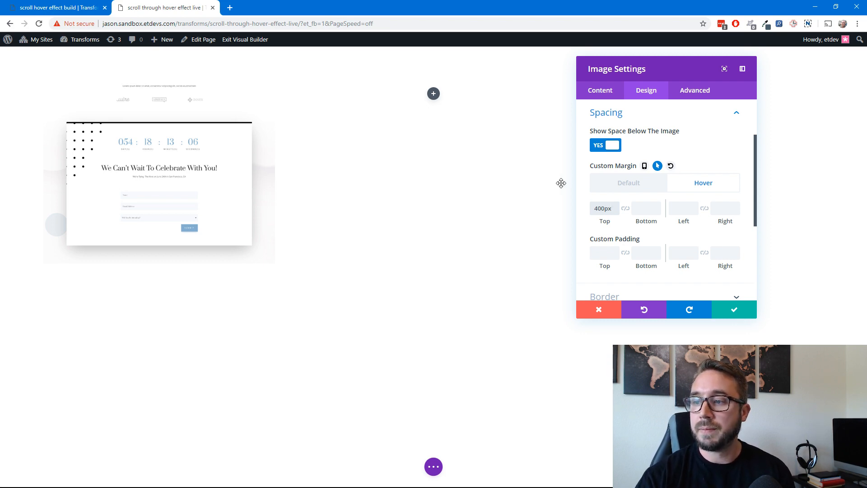
click(627, 185)
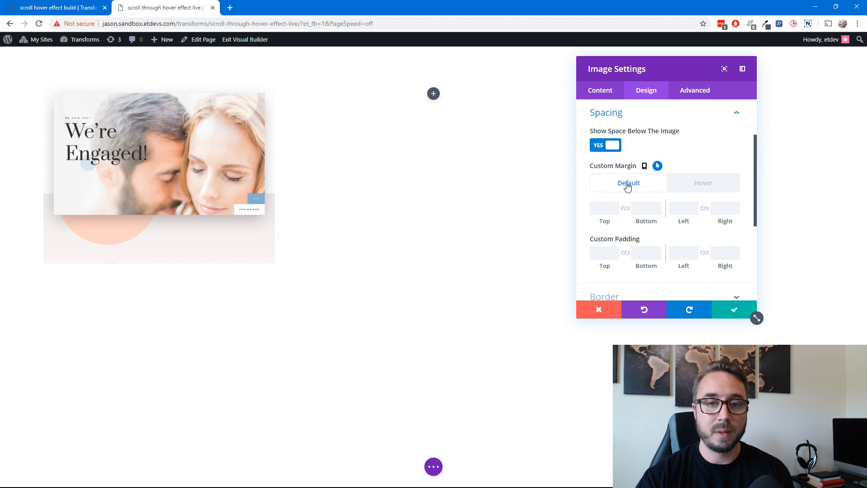
Review the image's hover top margin and hover translate values, comparing the default and hover states of its transform.
click(686, 187)
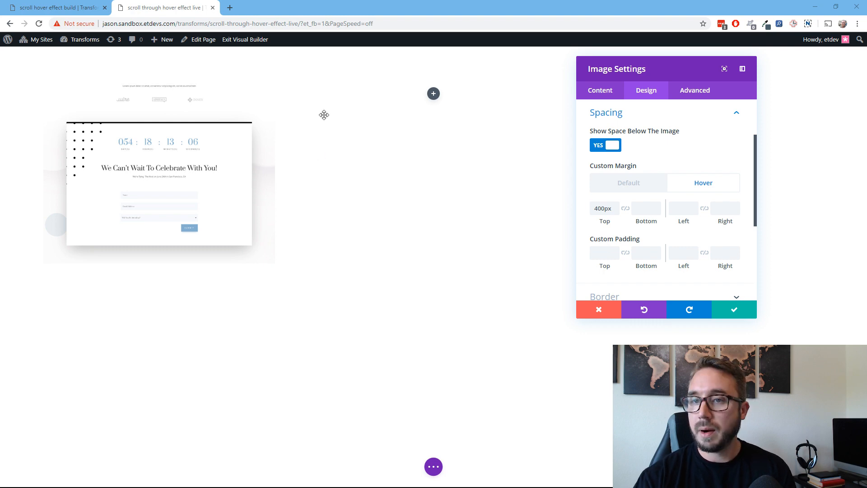
click(189, 14)
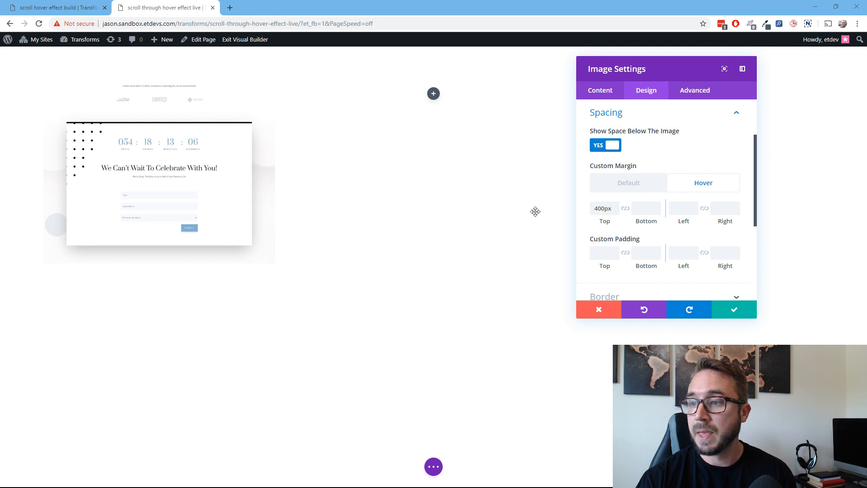
scroll(673, 216, down, 3)
scroll(672, 219, down, 1)
scroll(662, 223, up, 1)
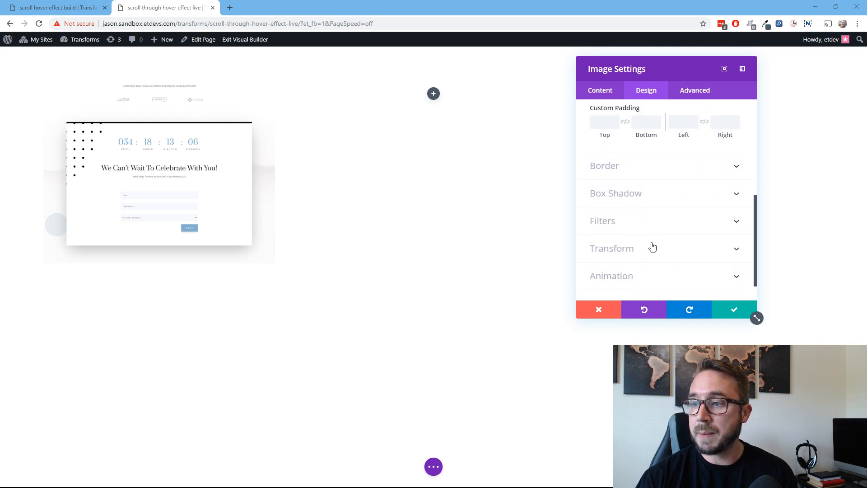
click(652, 247)
click(635, 177)
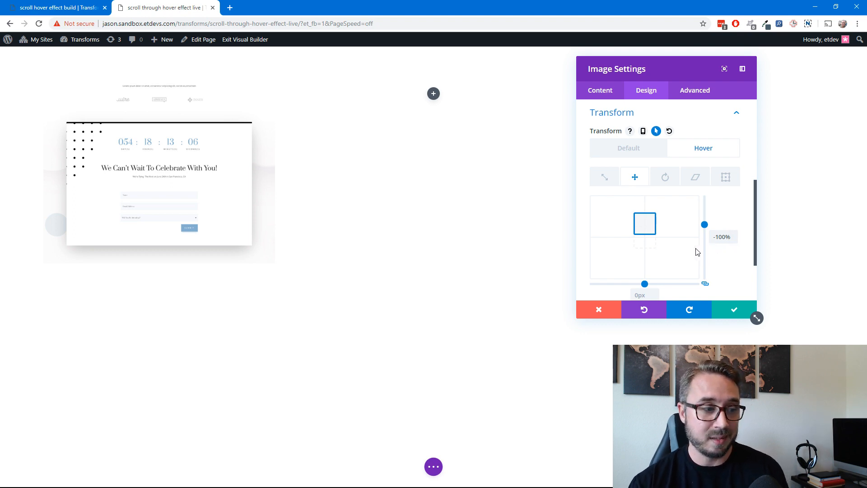
click(645, 155)
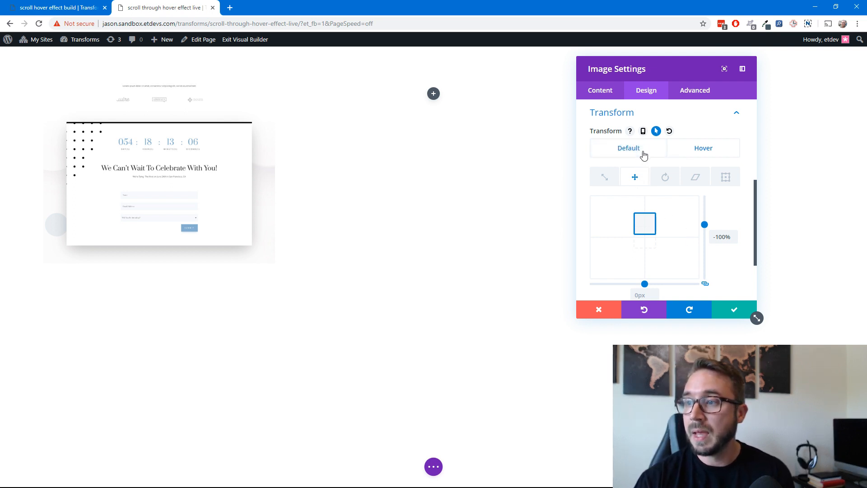
click(682, 156)
scroll(673, 163, up, 3)
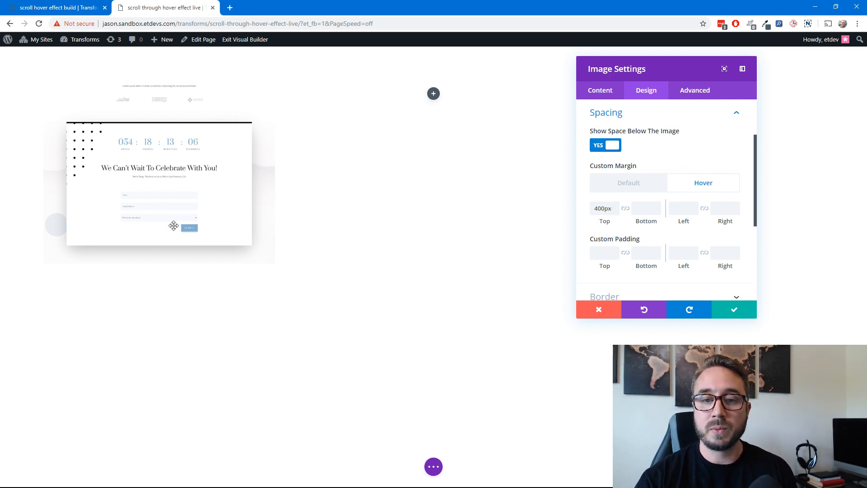
Save the image settings and the page, and open the live version of the page in a new tab.
click(728, 312)
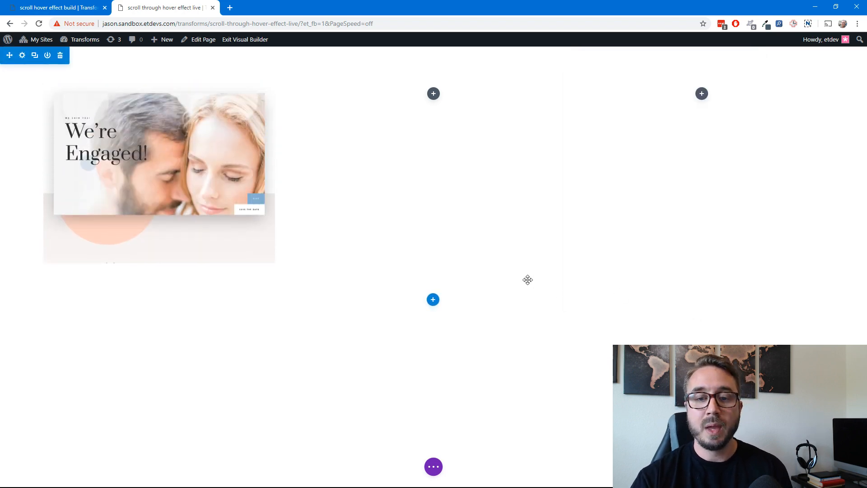
key(ctrl+s)
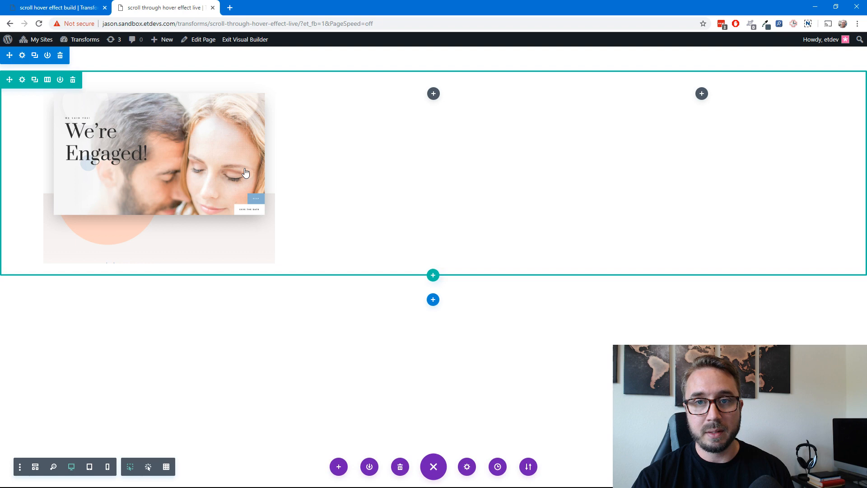
right_click(259, 44)
click(300, 53)
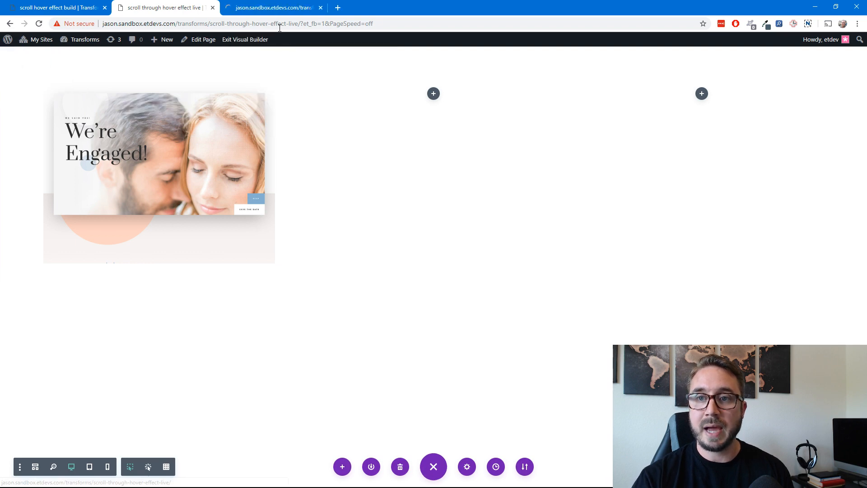
click(274, 7)
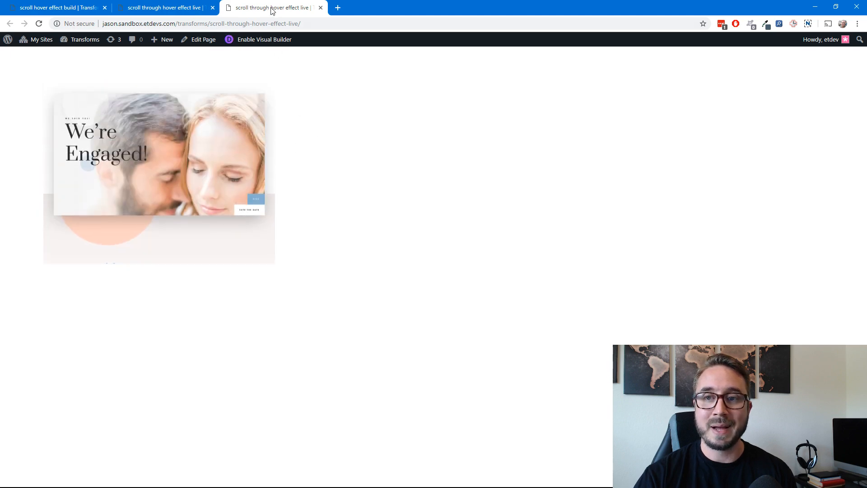
Set the first column image's transition duration to 4000ms in the builder, keep the Ease speed curve and save the module.
click(163, 11)
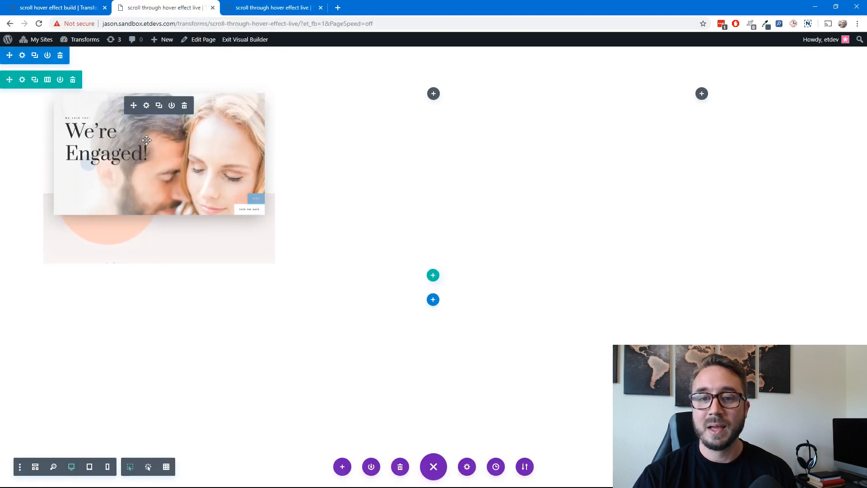
click(146, 106)
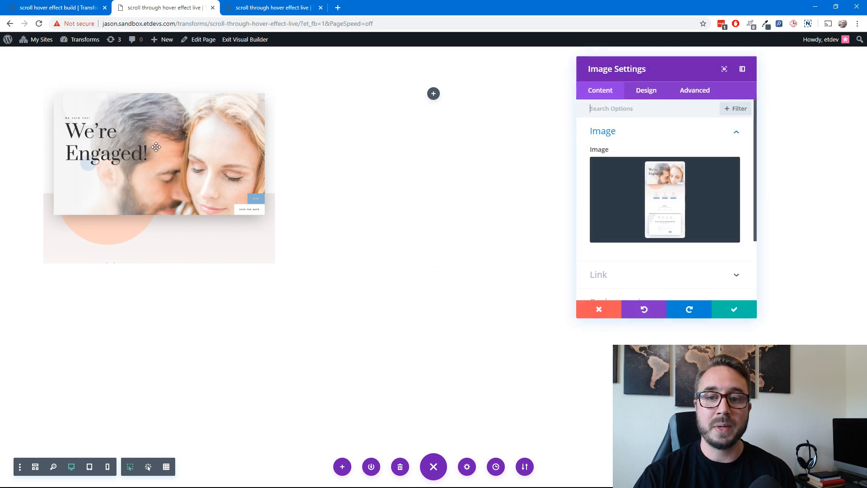
click(701, 91)
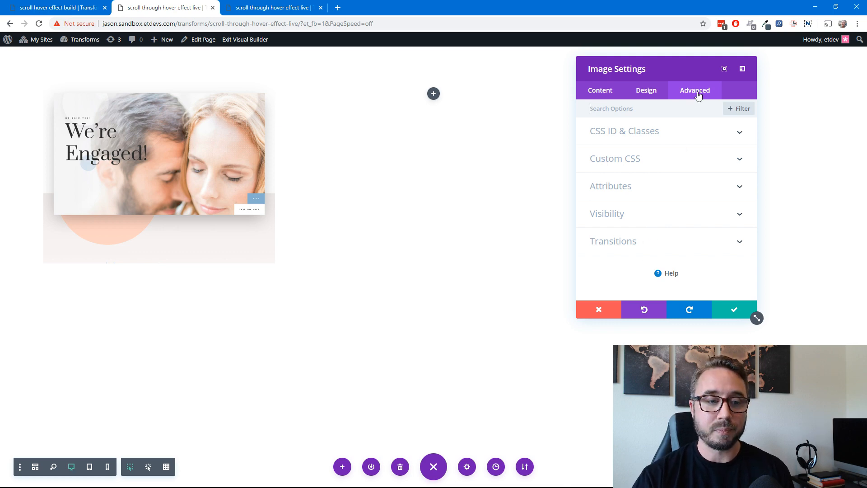
click(671, 243)
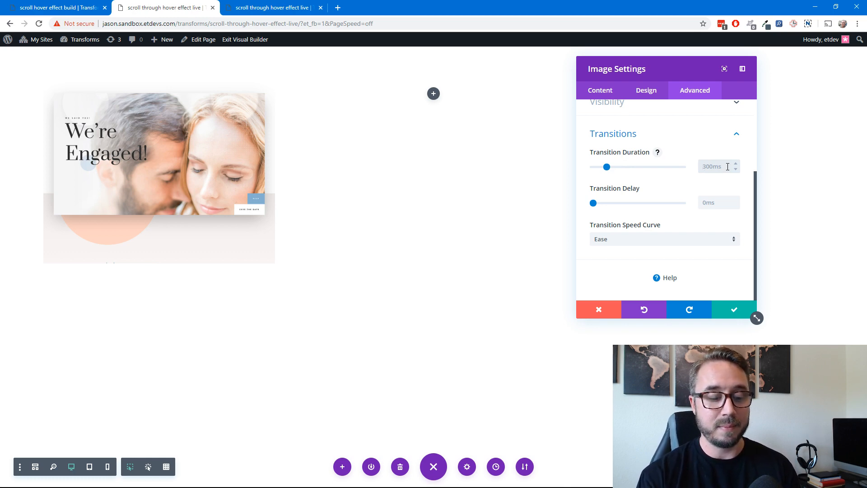
text(4000ms)
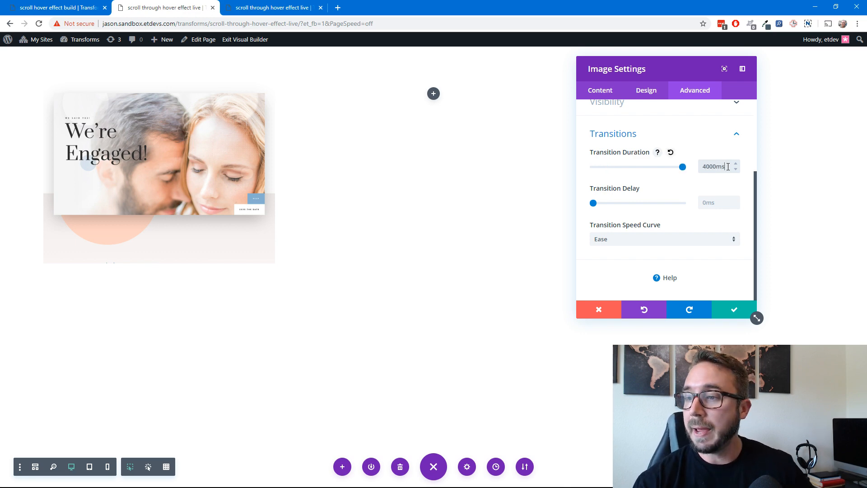
click(649, 238)
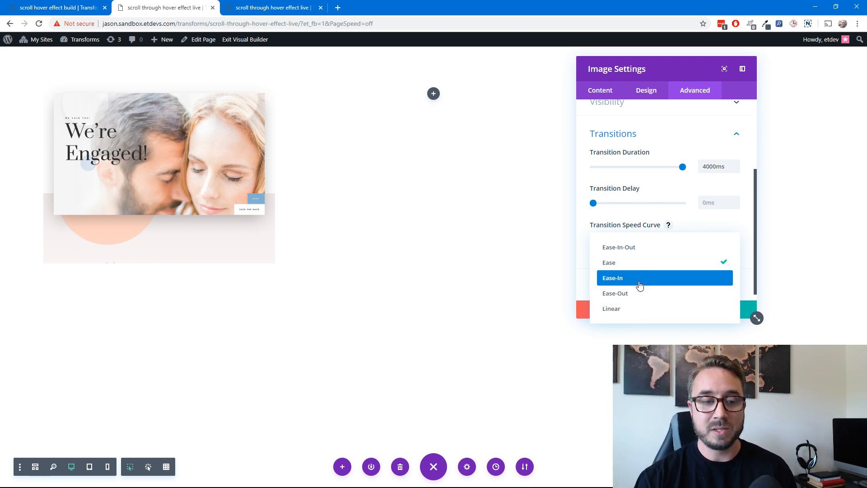
click(722, 224)
click(731, 310)
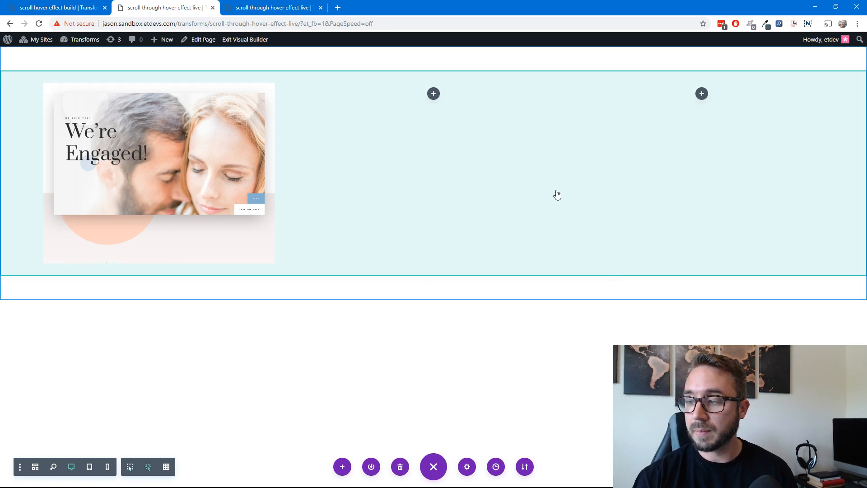
Reload the live page and test the image's scroll effect on hover.
click(286, 7)
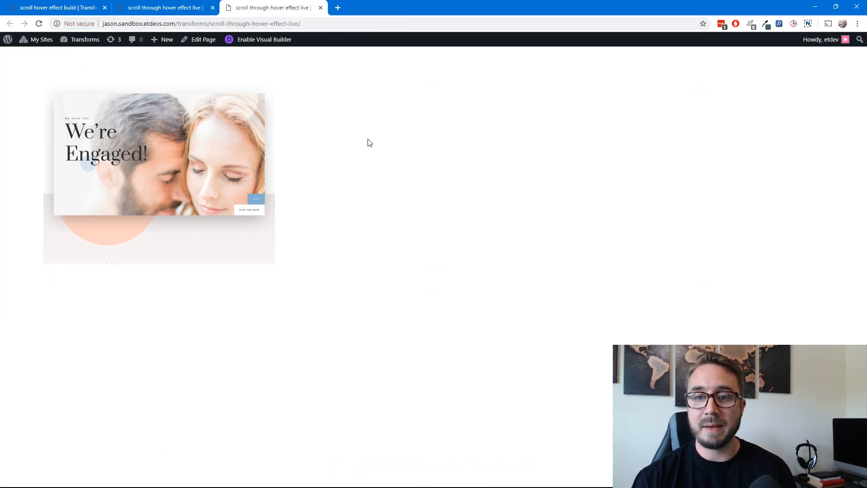
key(F5)
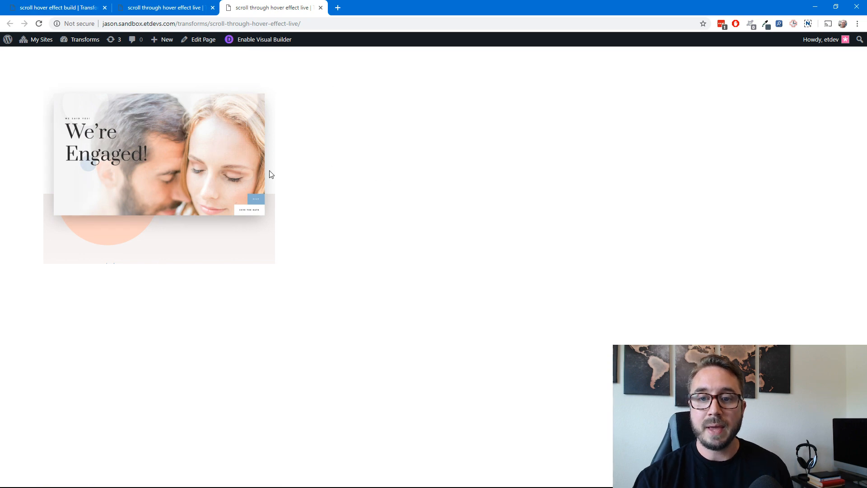
mouse_move(248, 171)
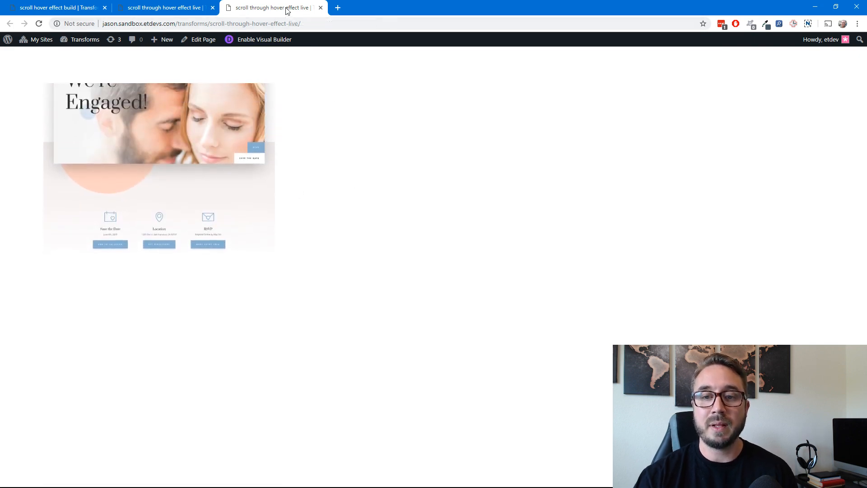
Copy the first column's image module into the second and third columns in the builder.
click(195, 13)
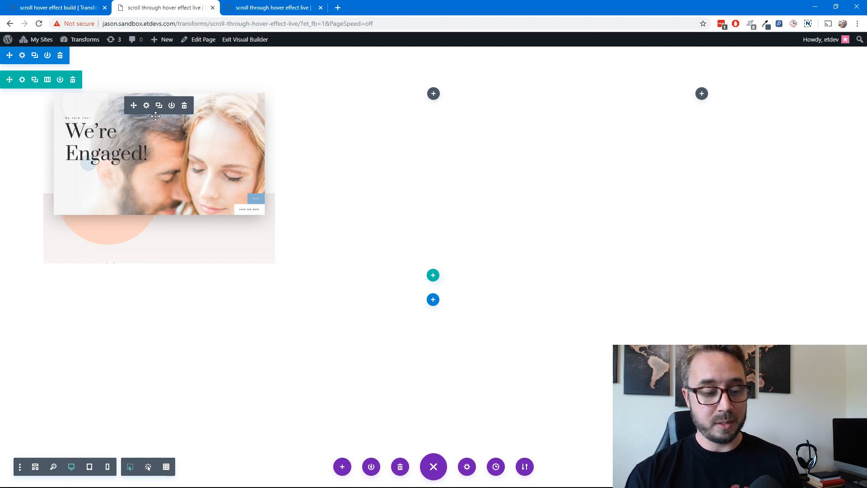
drag(158, 106, 433, 96)
drag(433, 105, 703, 95)
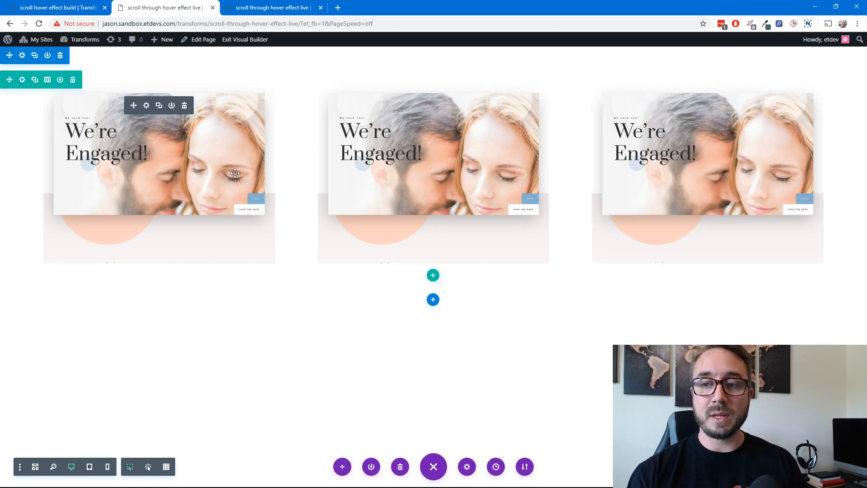
Replace the second column's image with wedding-engagement-story-page.jpg from the media library and save the module.
click(421, 108)
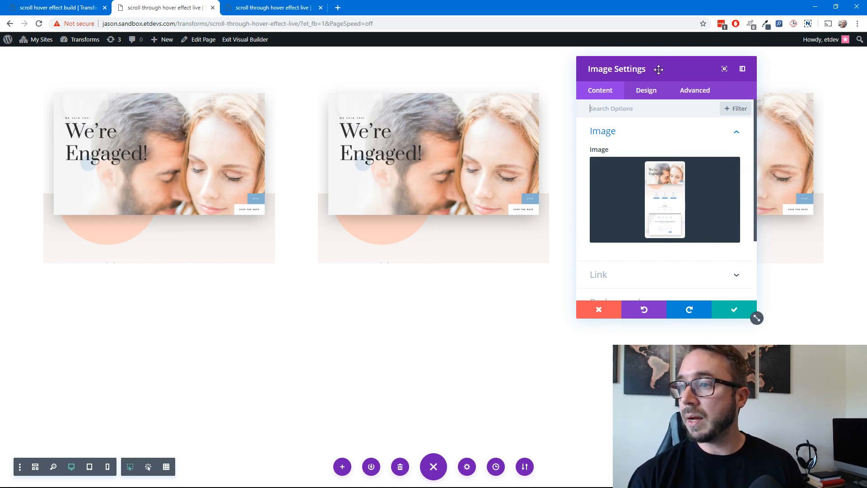
click(713, 171)
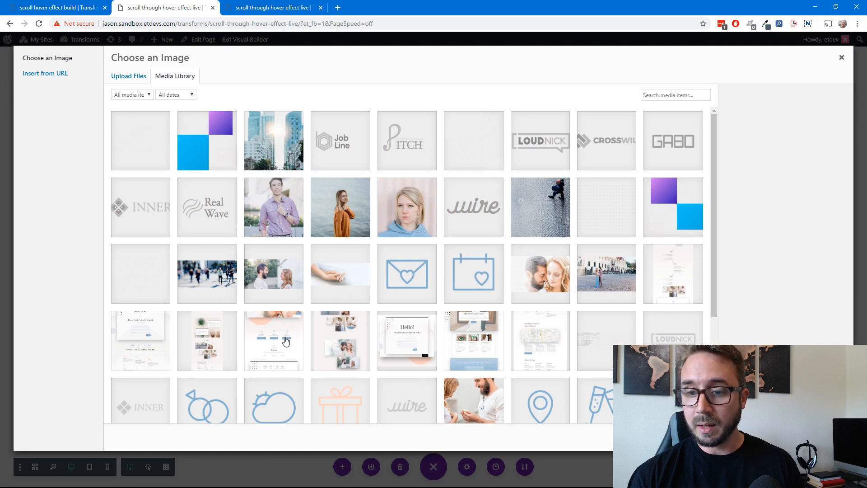
click(667, 279)
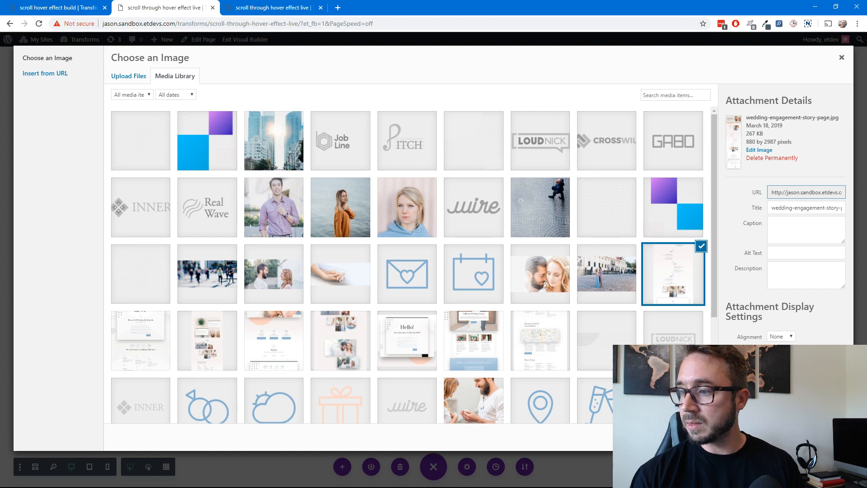
click(818, 436)
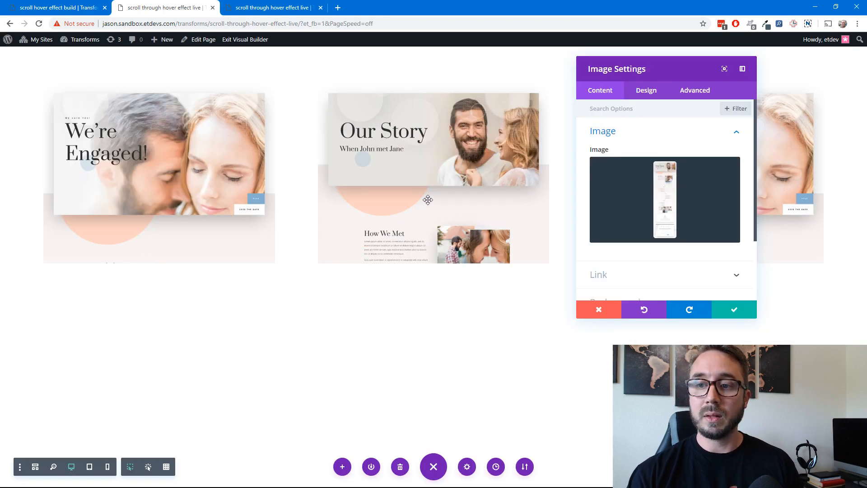
click(732, 315)
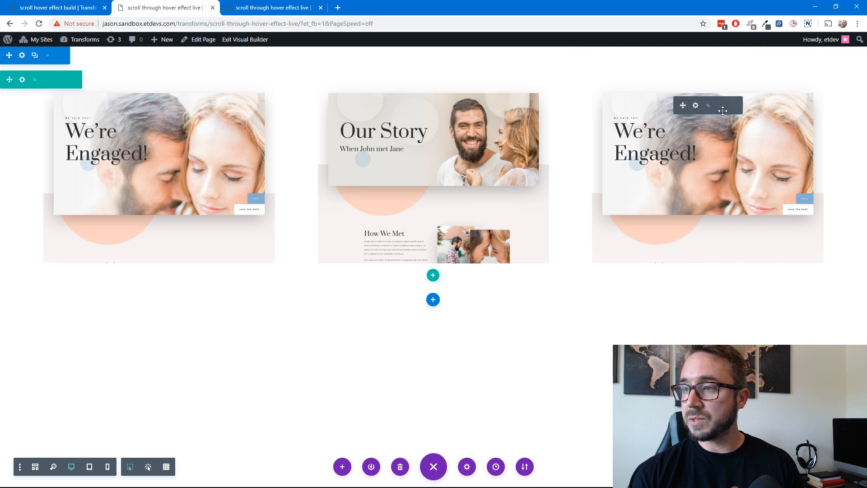
Replace the third column's image with wedding-engagement-rsvp-page.jpg from the media library and save the module.
click(692, 108)
click(649, 189)
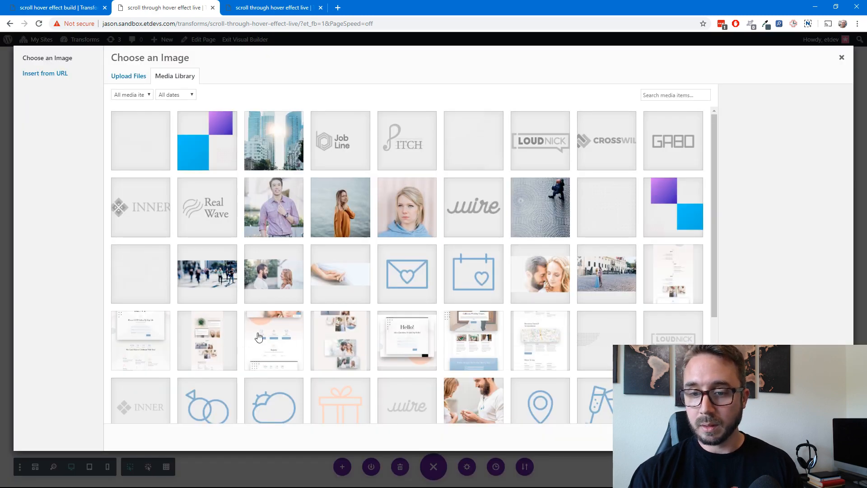
click(167, 340)
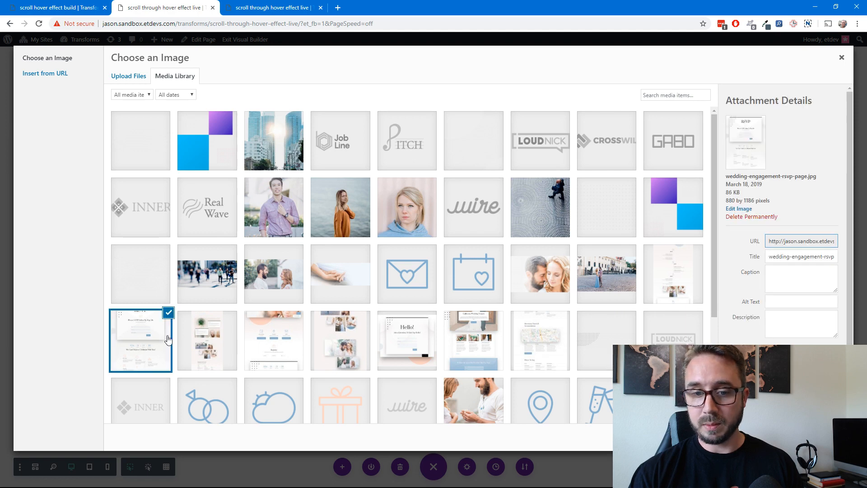
click(820, 436)
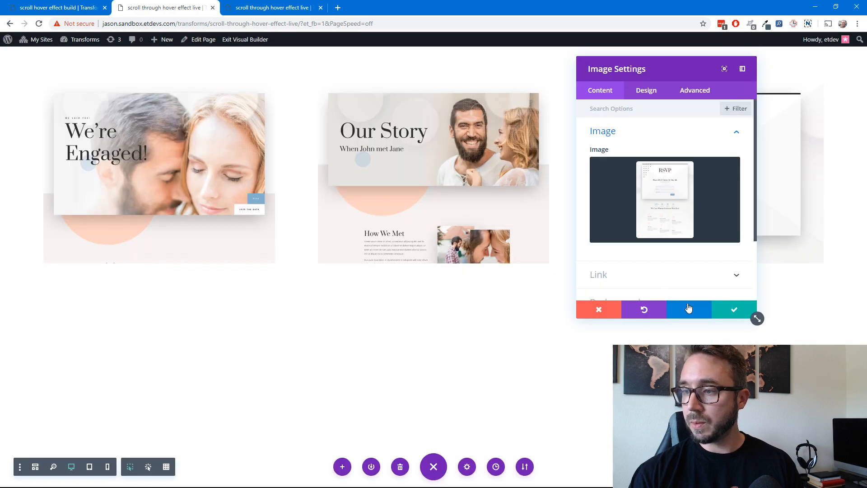
click(735, 310)
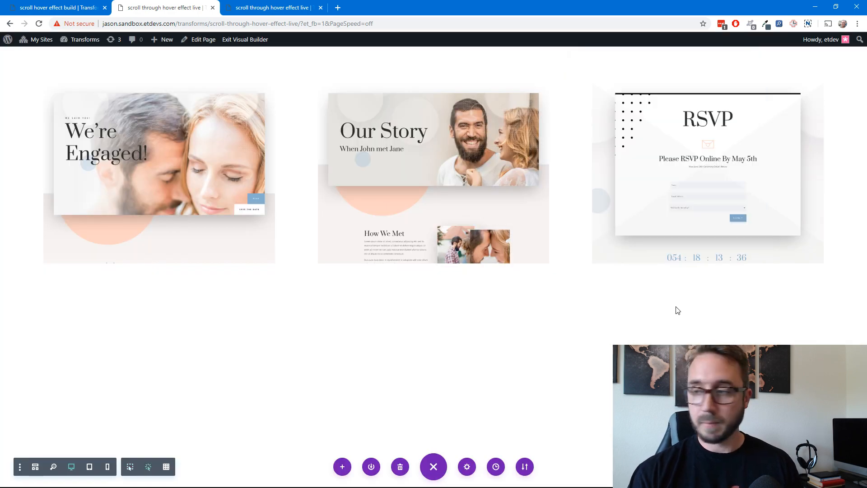
Shrink the browser window showing the live page to a narrow width and examine how the three image columns stack.
click(291, 8)
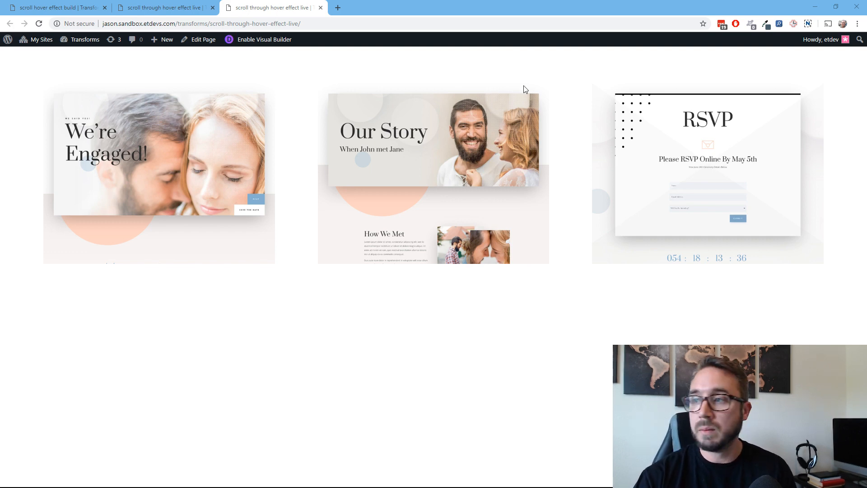
drag(759, 9, 670, 33)
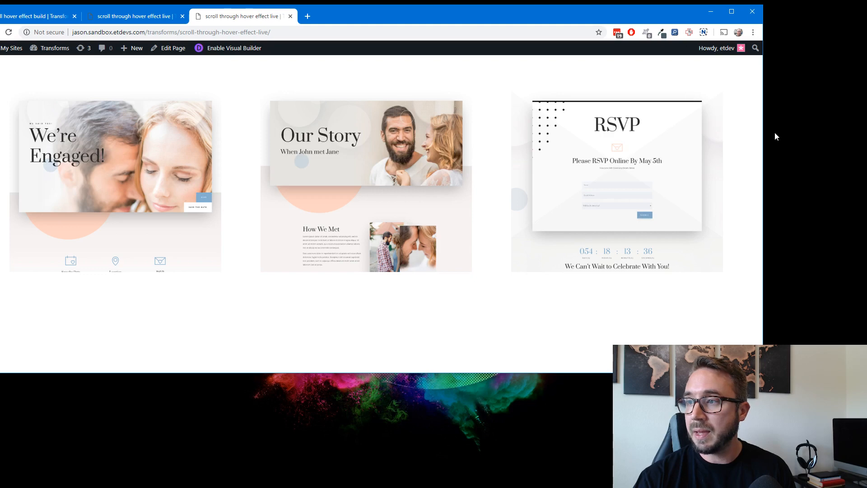
drag(763, 131, 371, 104)
drag(282, 13, 349, 23)
scroll(363, 222, down, 6)
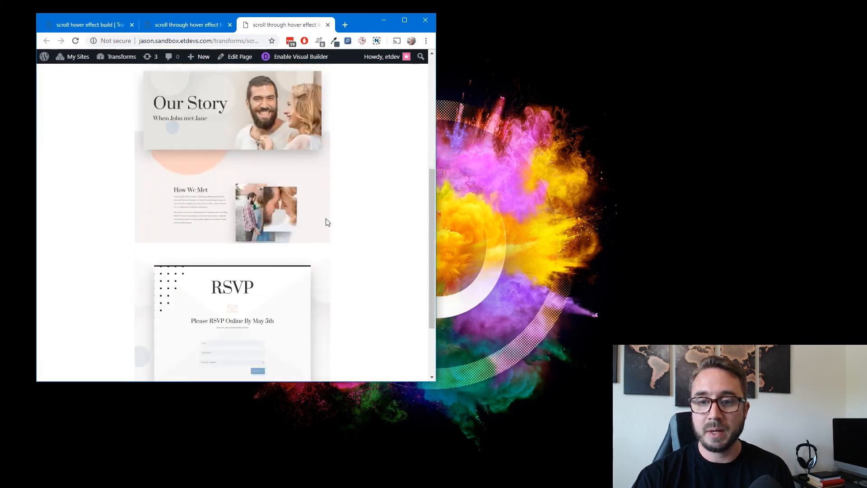
scroll(294, 212, up, 2)
scroll(388, 259, down, 3)
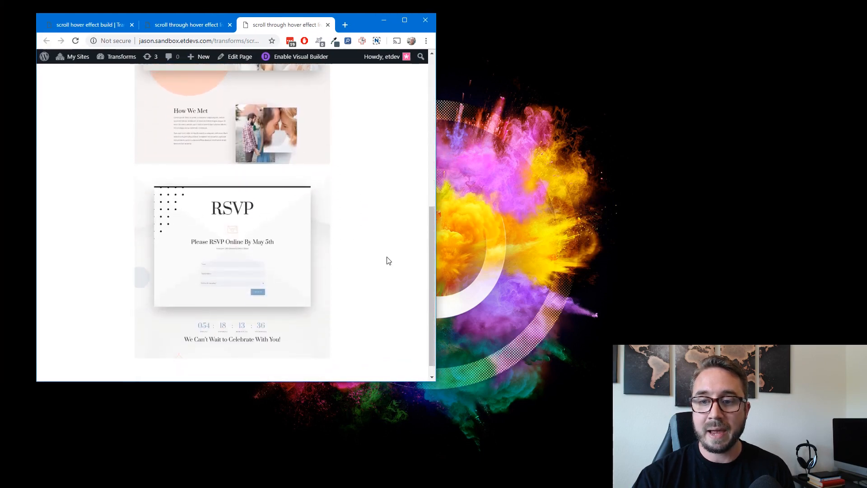
Widen the live page window back to full screen and check the first image's scroll effect on hover.
scroll(429, 204, up, 3)
drag(439, 199, 576, 183)
double_click(497, 26)
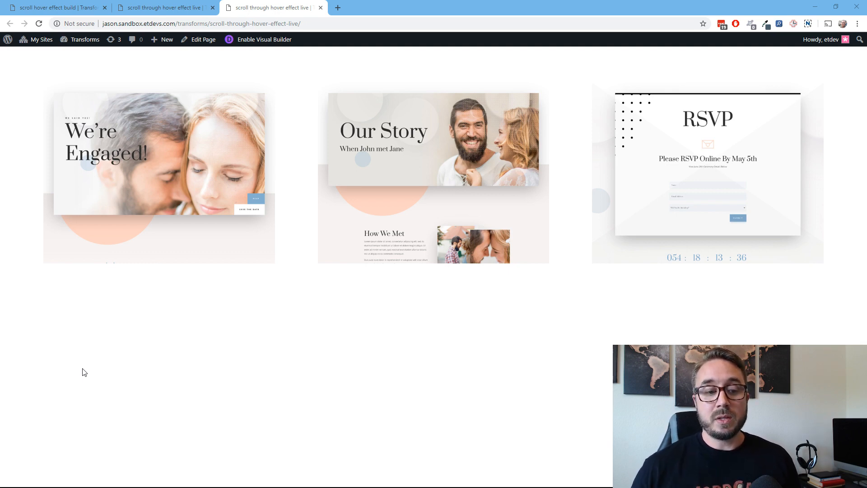
mouse_move(144, 169)
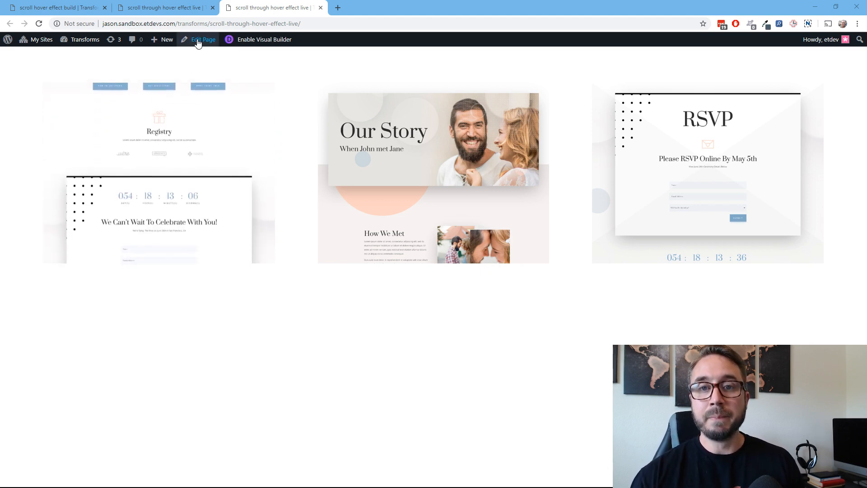
In the builder's wireframe view, add a Text module to the first column and place it above the image.
click(163, 7)
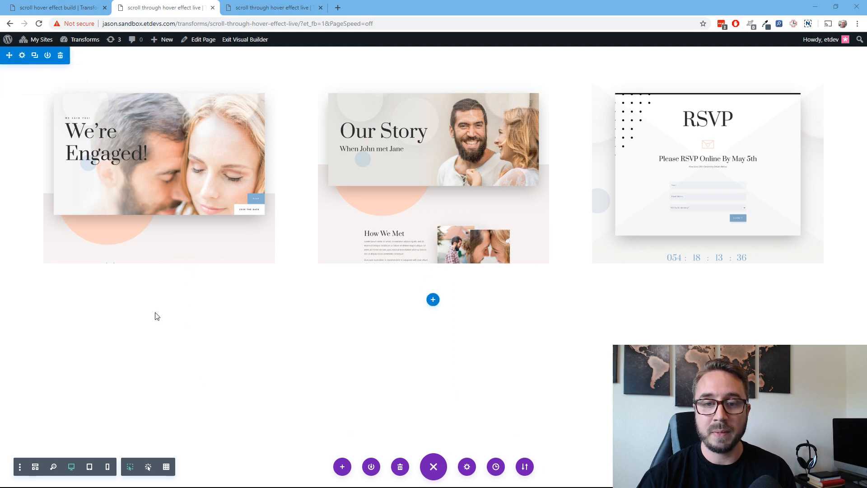
click(119, 214)
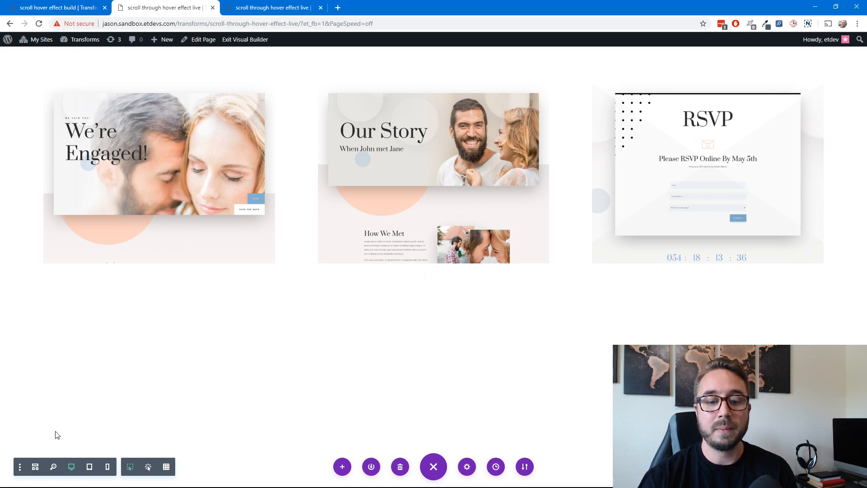
click(35, 466)
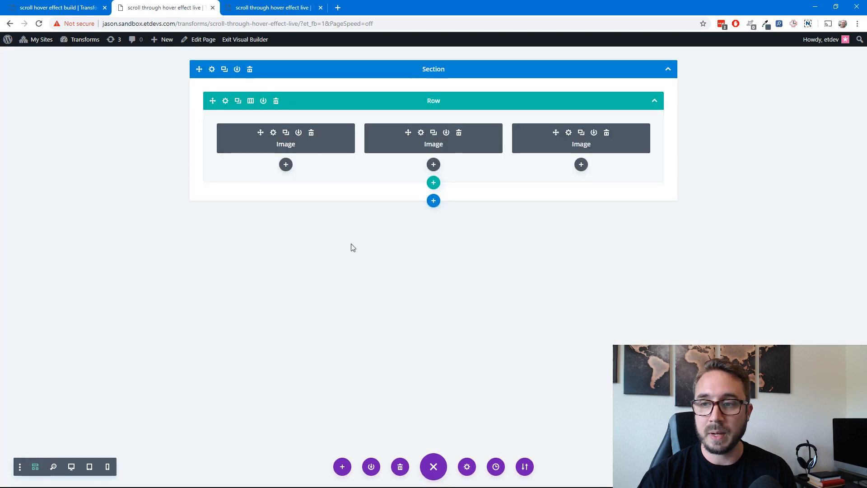
click(286, 164)
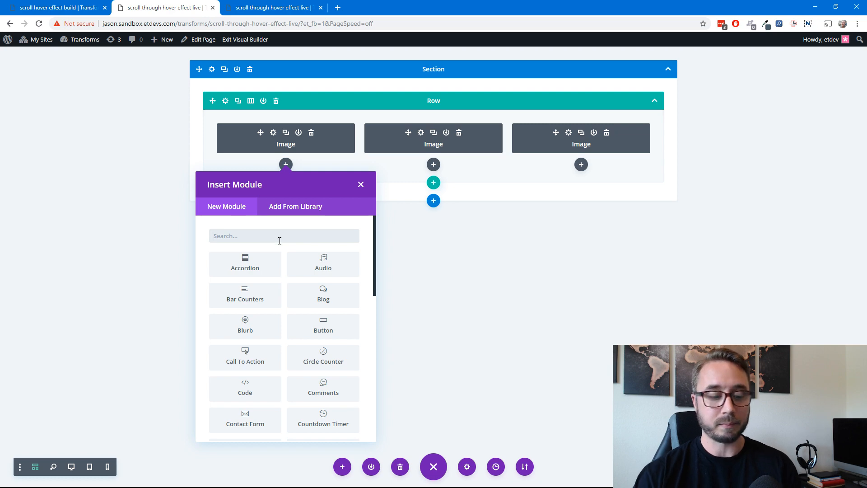
text(text)
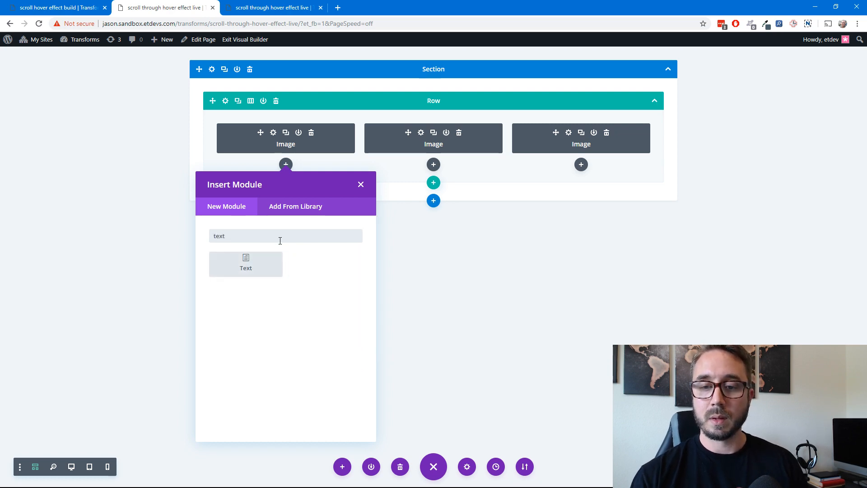
click(260, 269)
drag(338, 175, 334, 140)
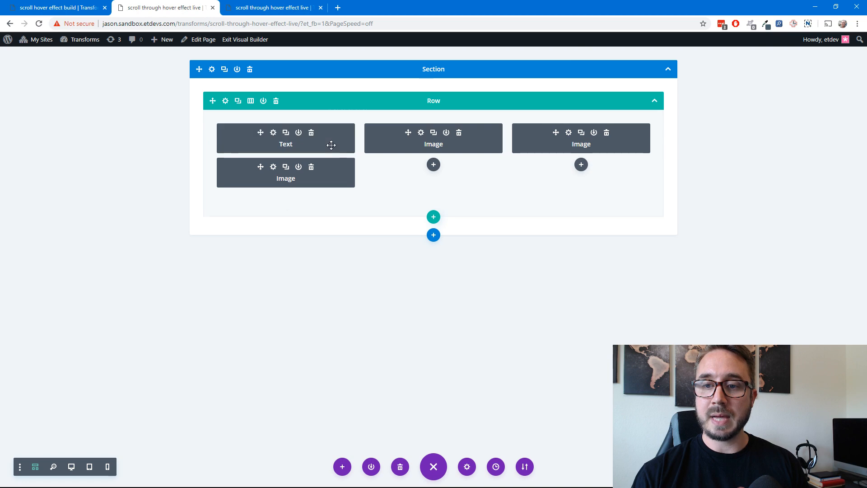
Enter <h2>Homepage</h2> as the new text module's content, working in the desktop view.
click(281, 141)
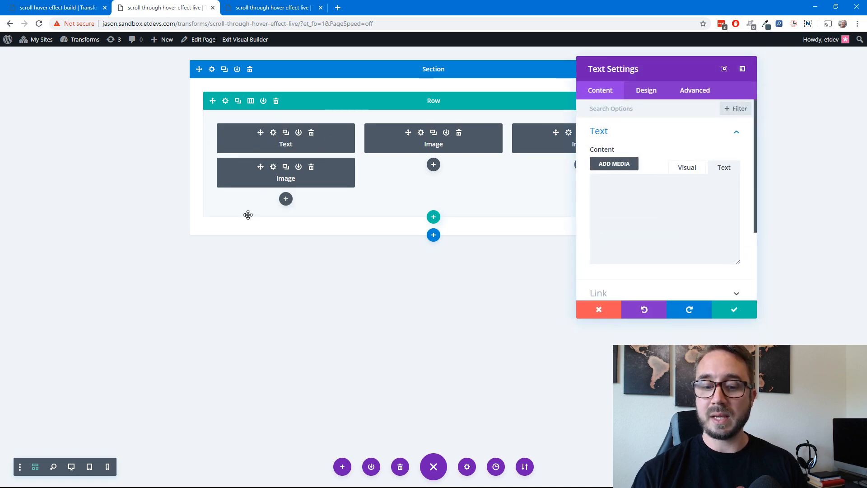
click(71, 468)
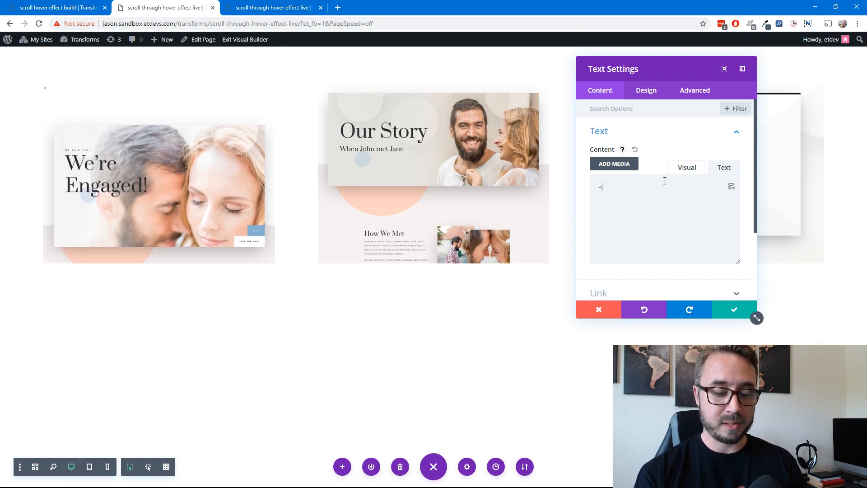
text(h2>)
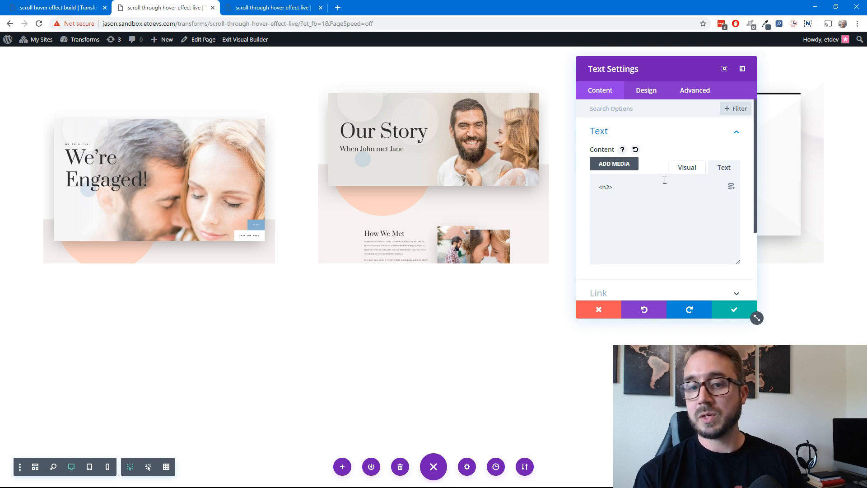
text(Homepage)
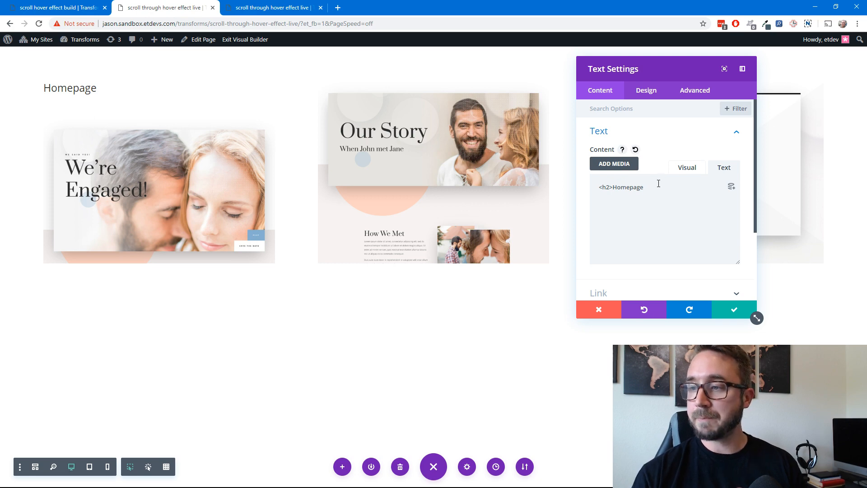
text(</h2>)
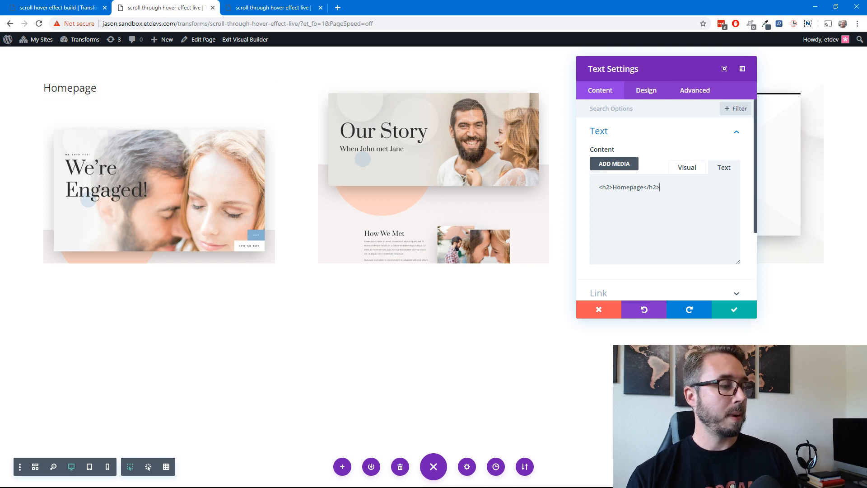
Give the Homepage text module a white #ffffff background color.
scroll(660, 267, down, 1)
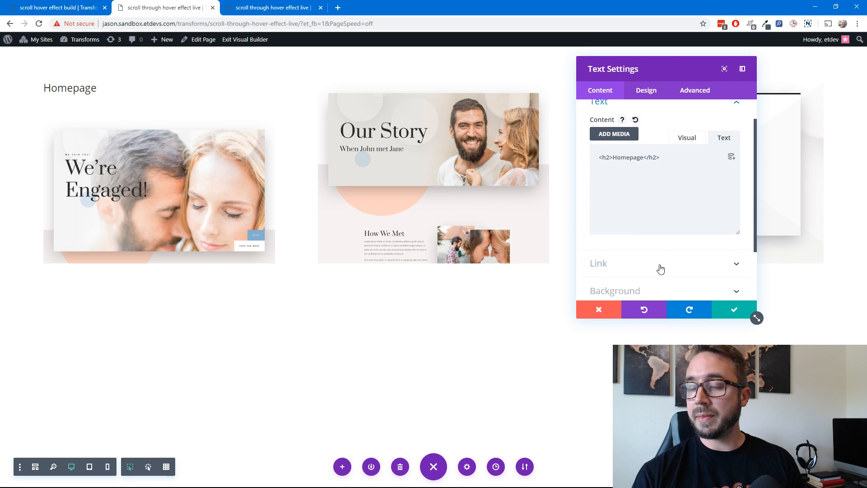
scroll(660, 269, up, 1)
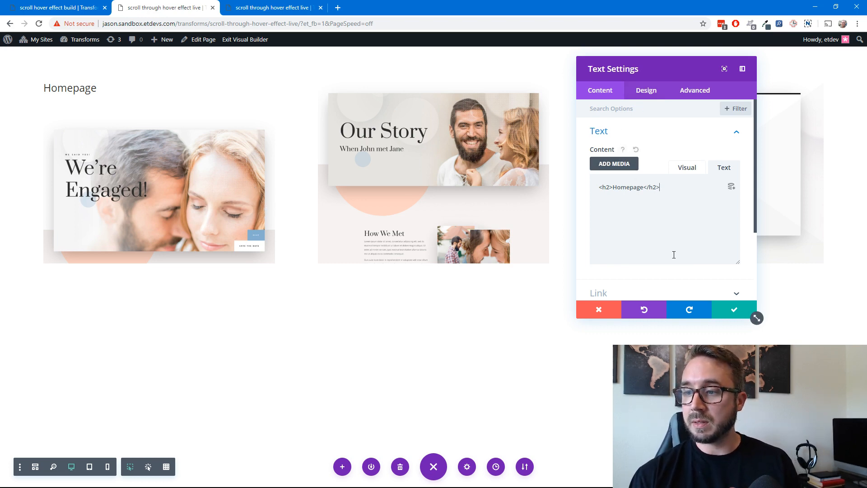
scroll(674, 253, down, 5)
click(642, 223)
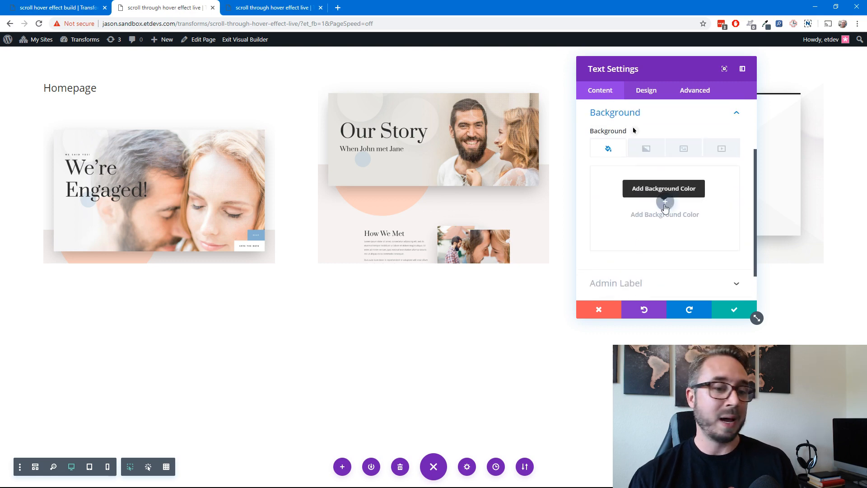
click(665, 204)
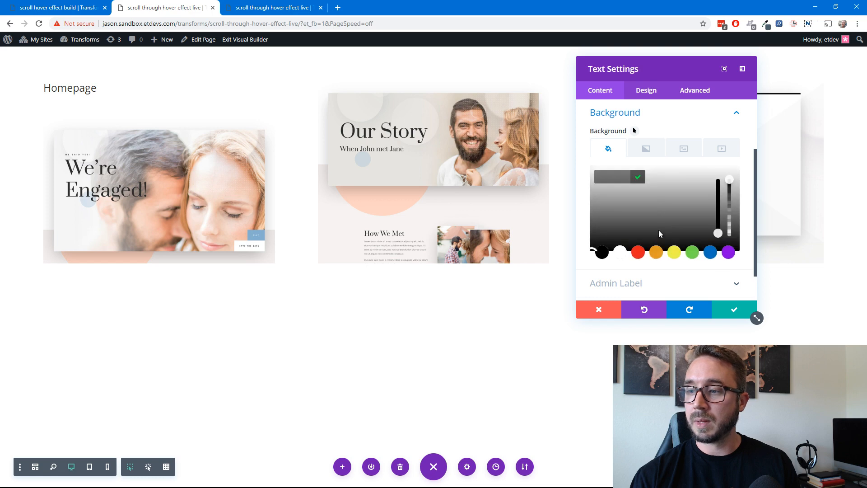
click(620, 252)
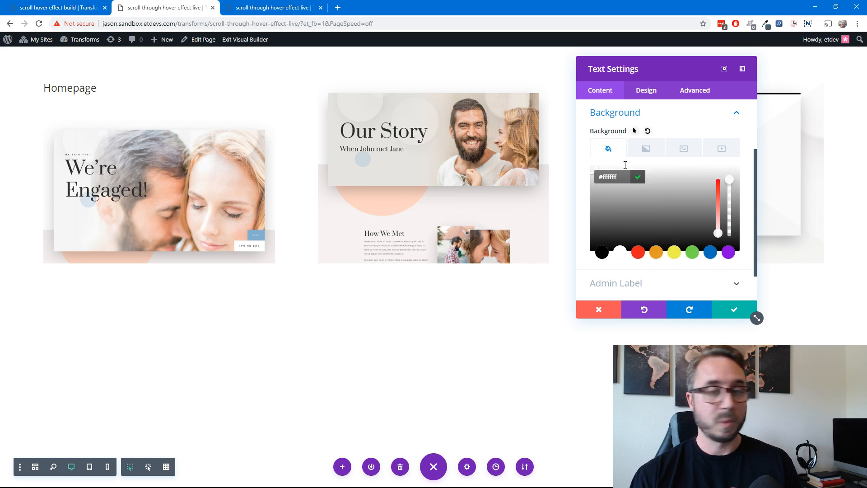
Set the Homepage text module's text orientation to centered.
click(650, 91)
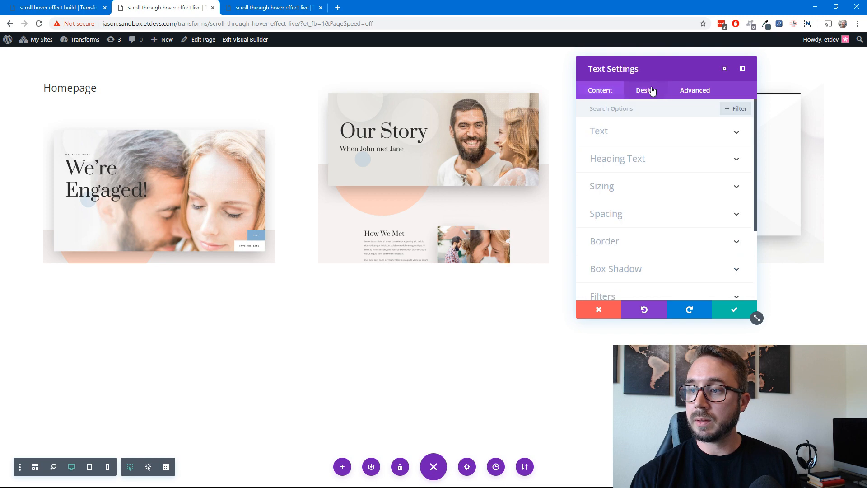
click(645, 143)
scroll(667, 229, down, 6)
scroll(664, 242, down, 1)
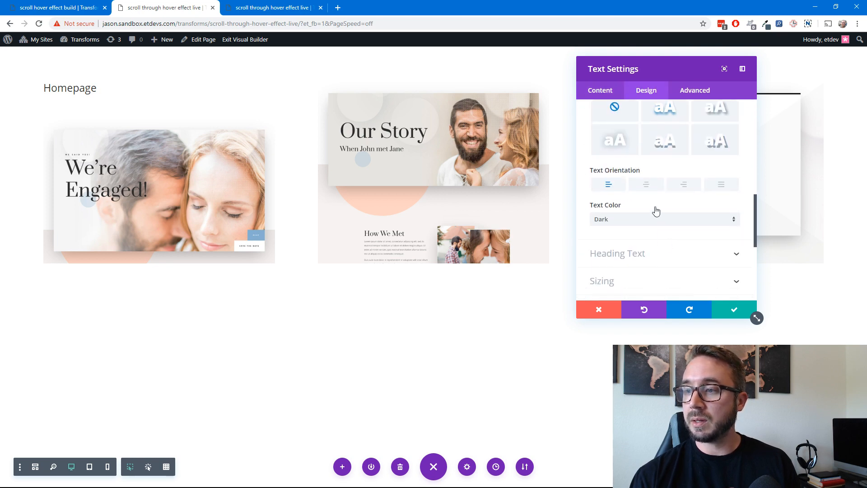
click(647, 185)
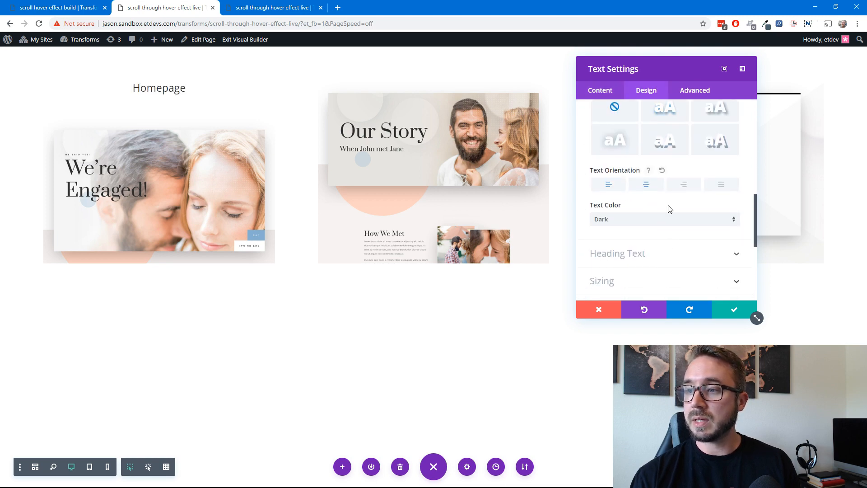
Set the Heading 2 text size to 20px and its line height to 2em for the Homepage title.
click(658, 260)
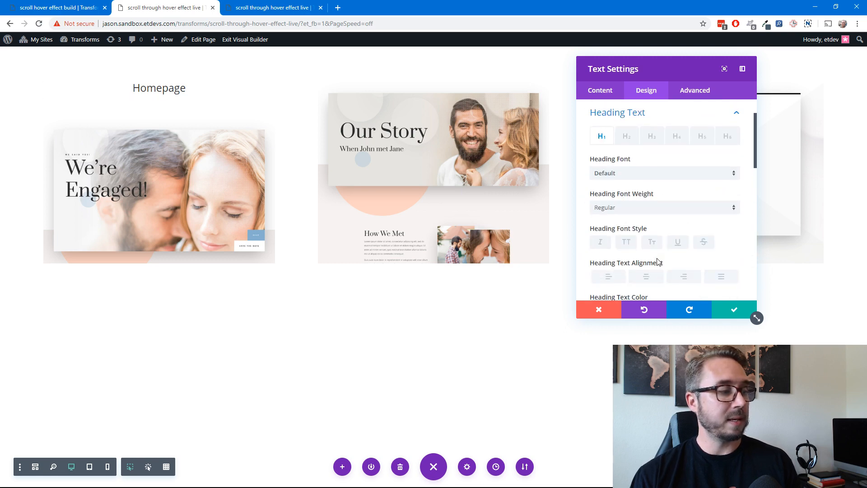
click(627, 138)
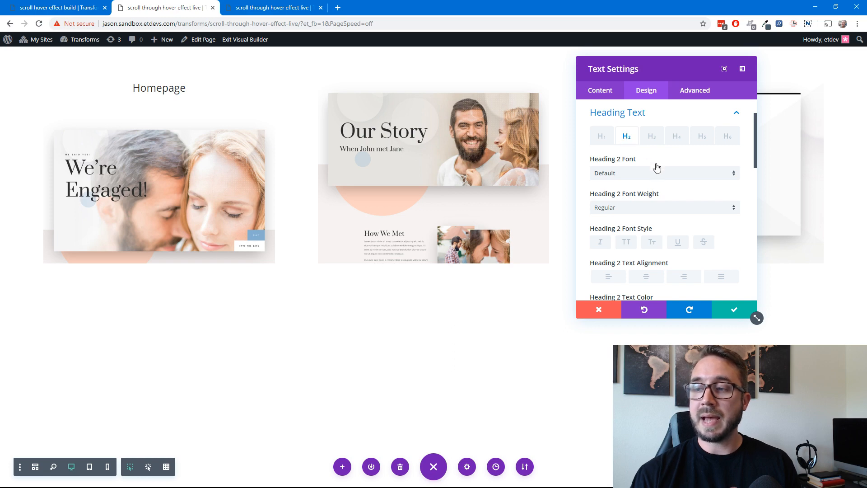
scroll(658, 168, down, 2)
scroll(658, 168, up, 2)
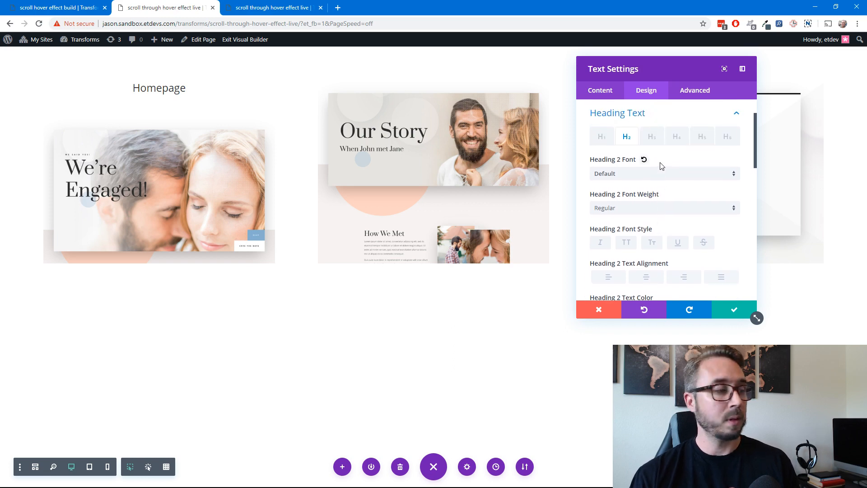
scroll(662, 167, down, 4)
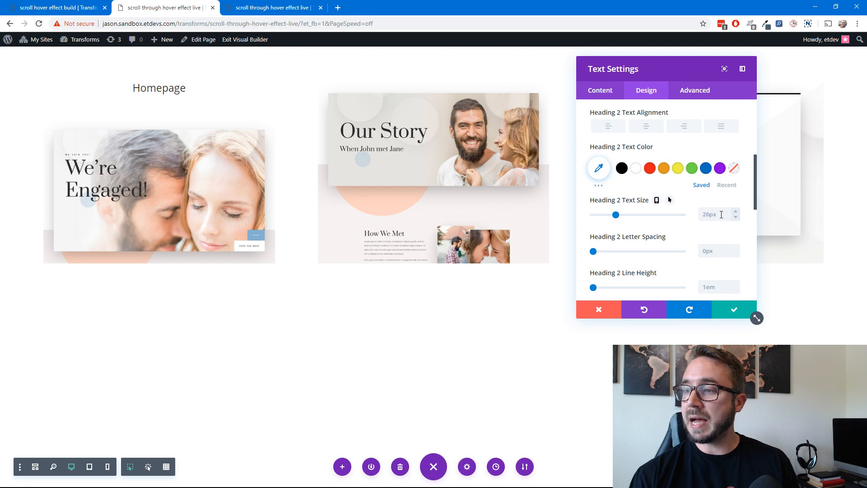
double_click(718, 214)
text(20)
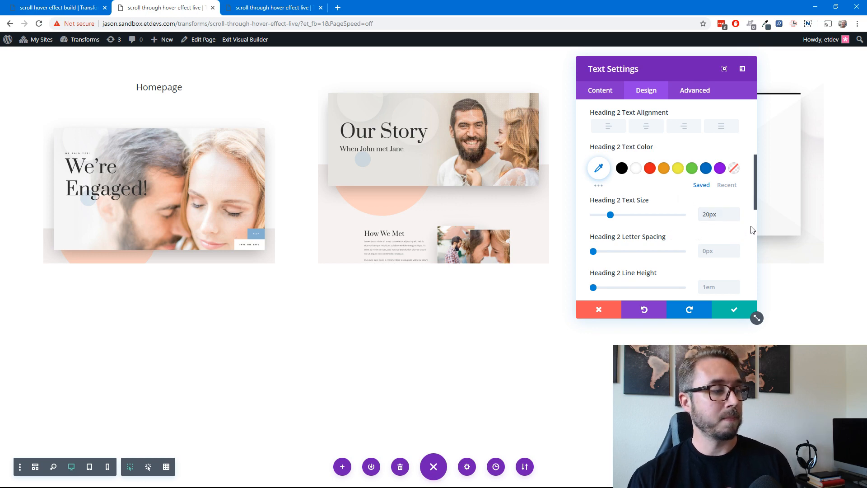
scroll(743, 282, down, 1)
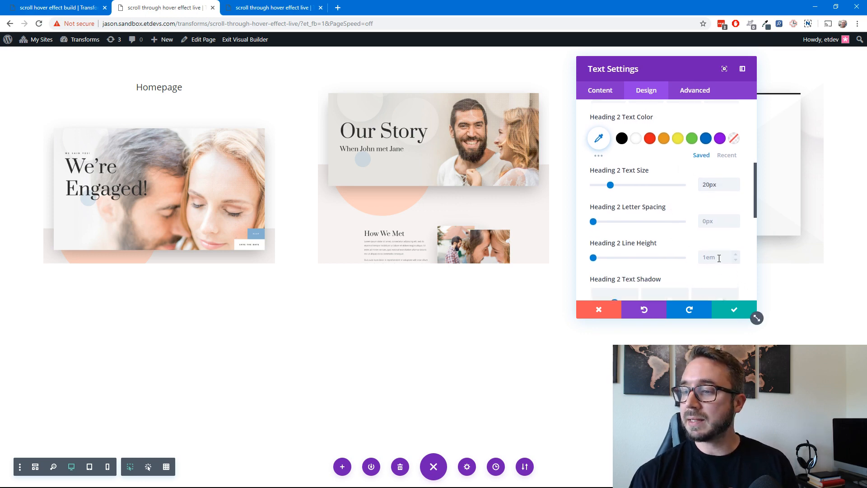
click(721, 255)
text(2em)
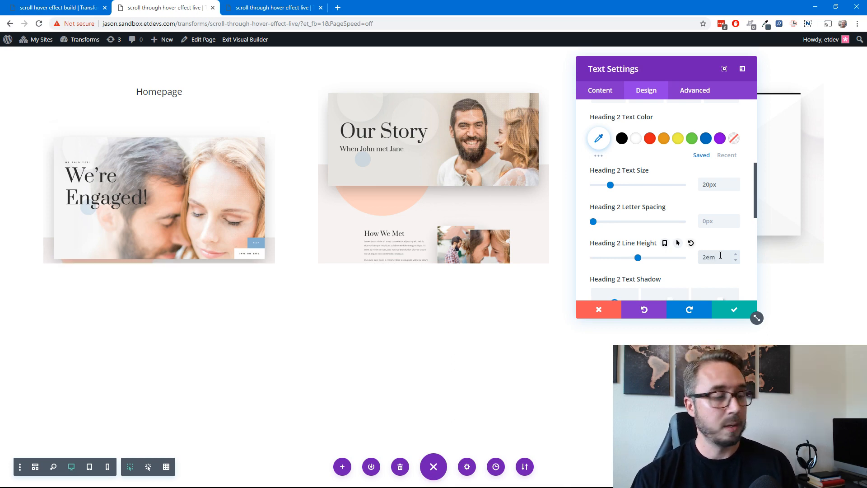
scroll(741, 233, up, 1)
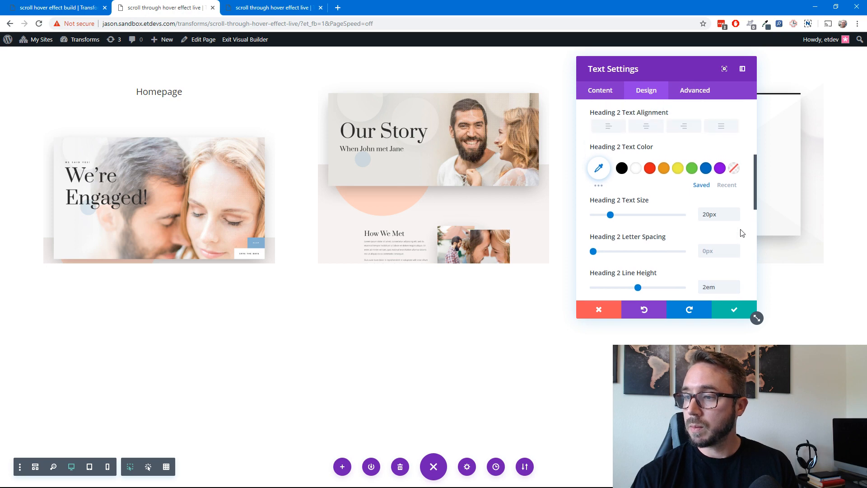
scroll(741, 233, down, 4)
scroll(741, 235, up, 3)
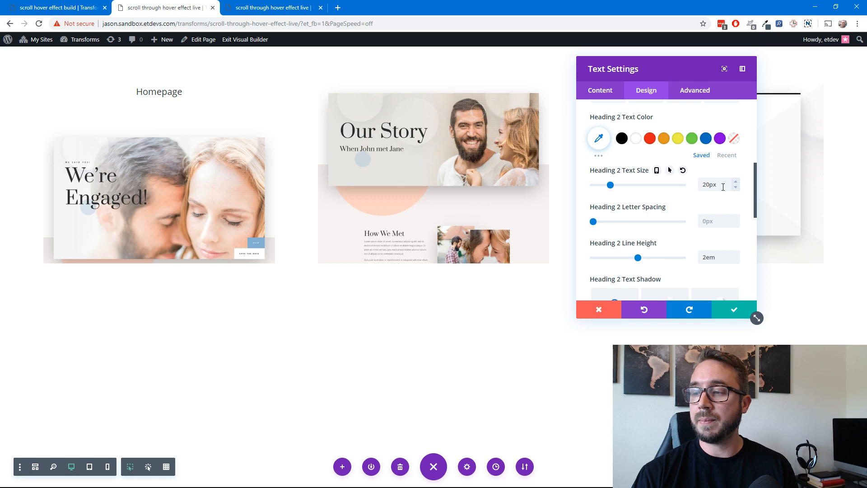
drag(723, 185, 704, 190)
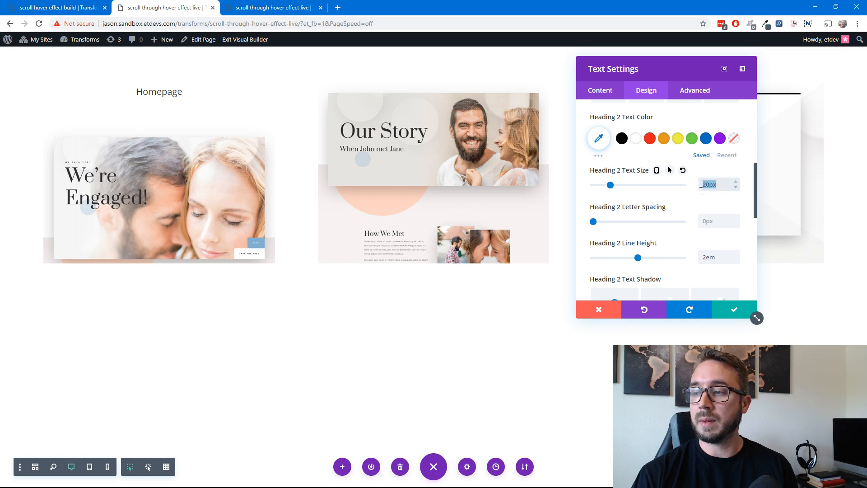
click(721, 201)
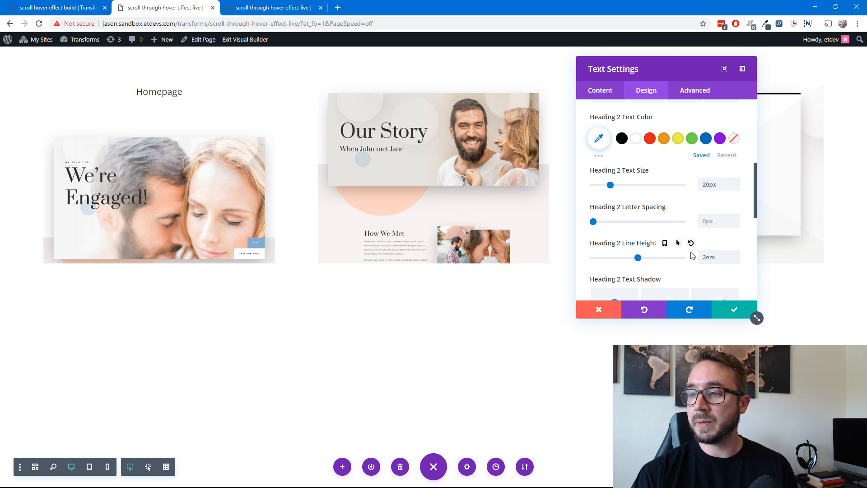
drag(723, 258, 703, 254)
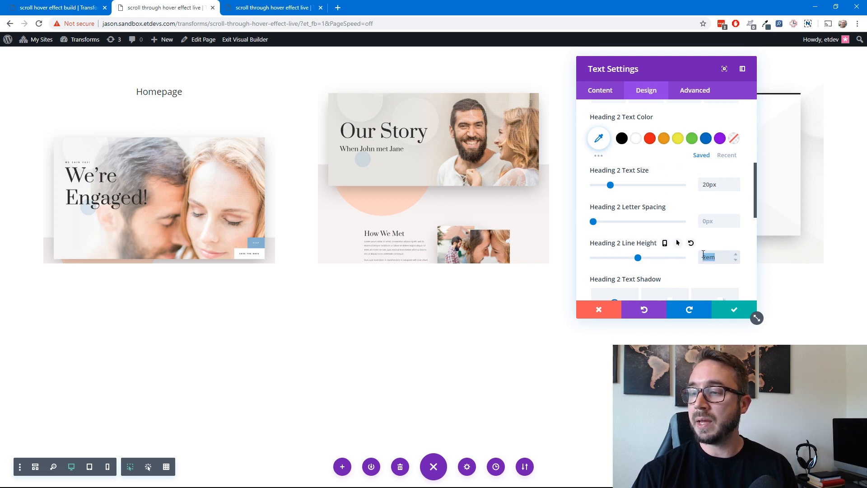
drag(722, 182, 694, 190)
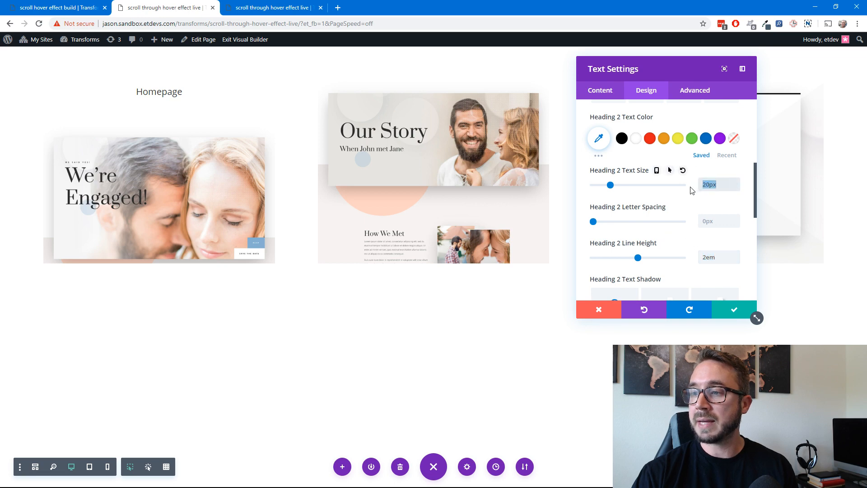
click(717, 274)
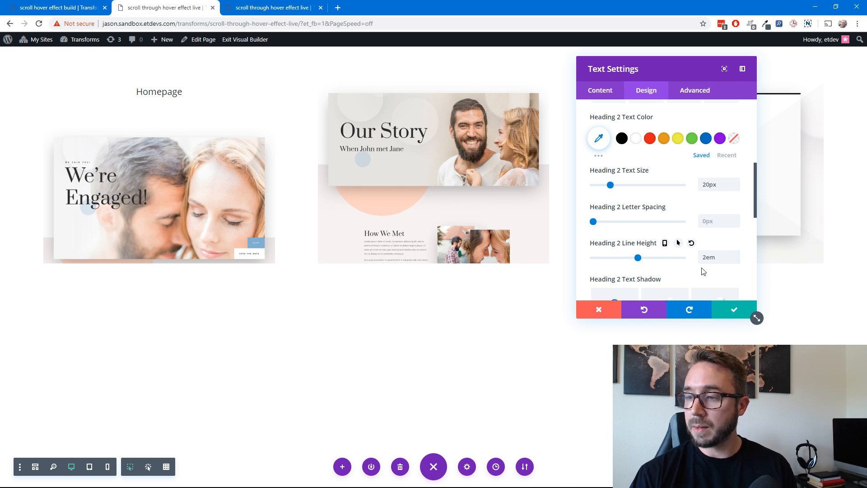
Set the Homepage text module's bottom margin to 0px and its top padding to 10px.
scroll(702, 270, down, 1)
scroll(700, 272, down, 3)
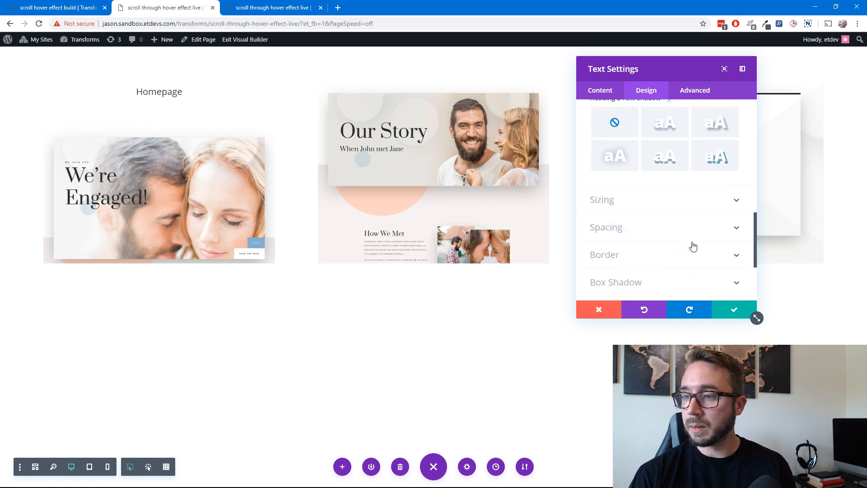
scroll(694, 211, up, 2)
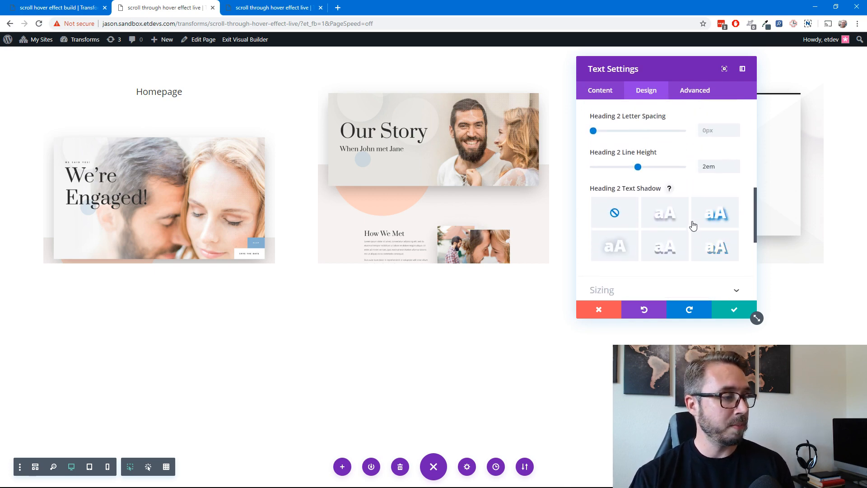
scroll(687, 228, down, 2)
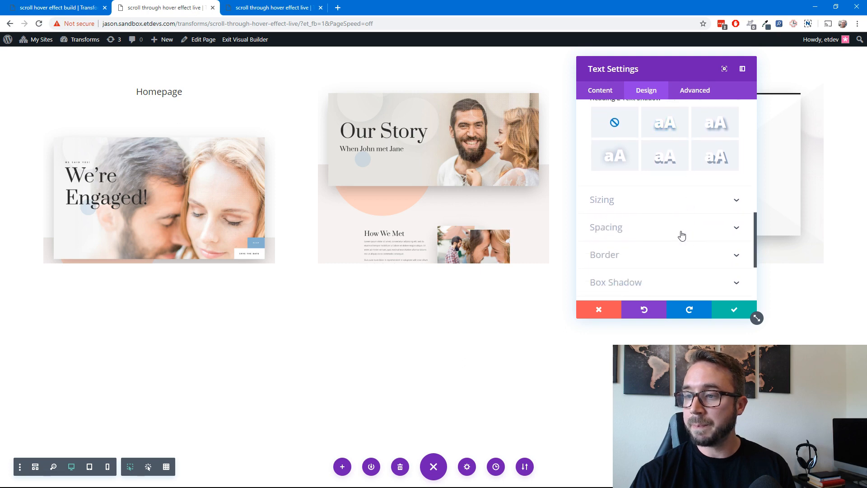
click(682, 235)
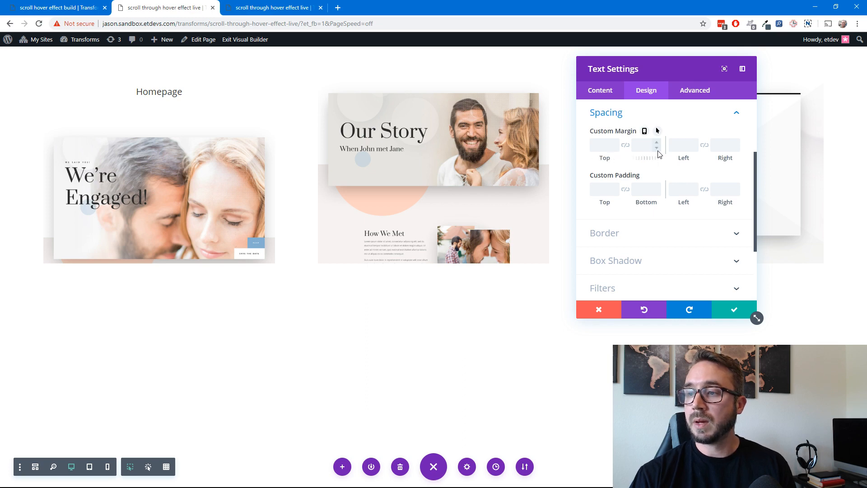
click(657, 147)
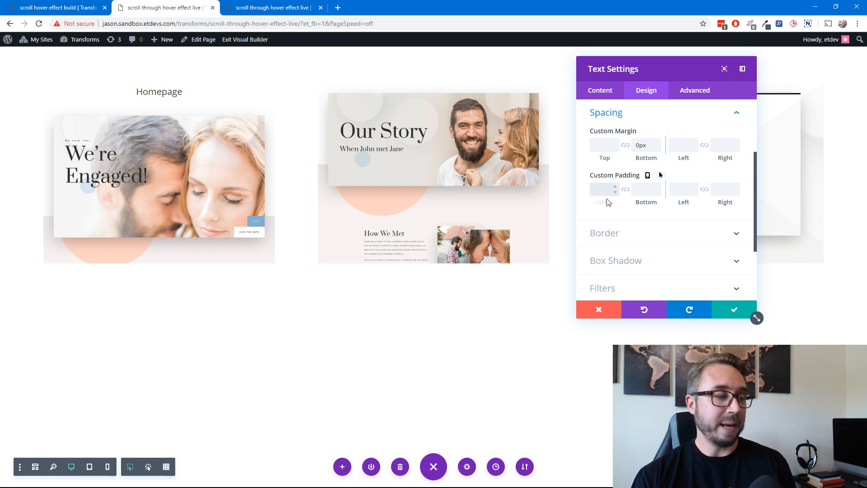
click(601, 204)
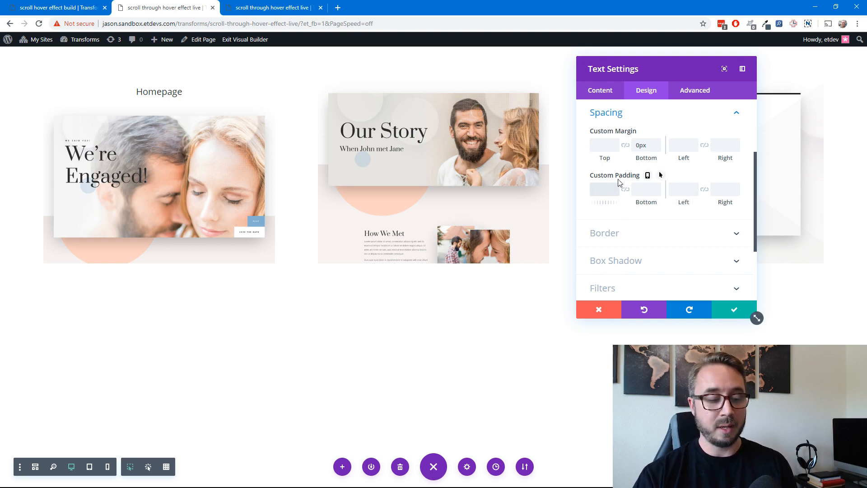
text(10px)
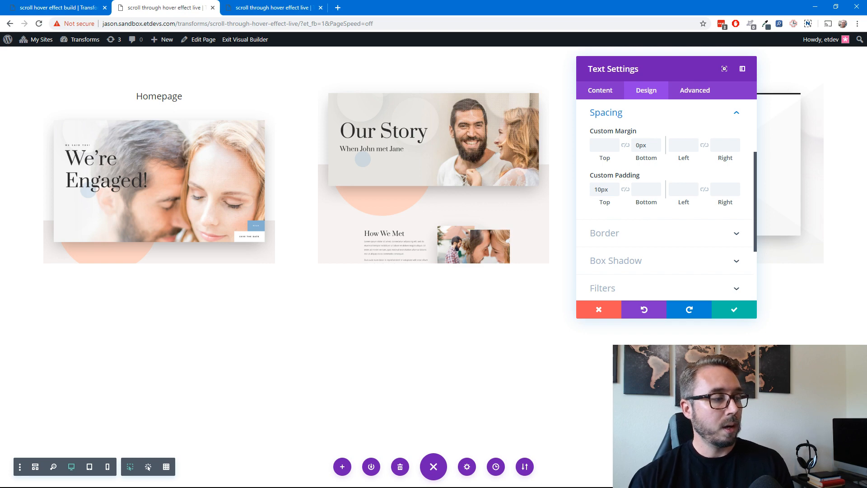
Give the Homepage text module the bottom-edge box shadow preset with a blur strength of 10px.
scroll(687, 211, down, 2)
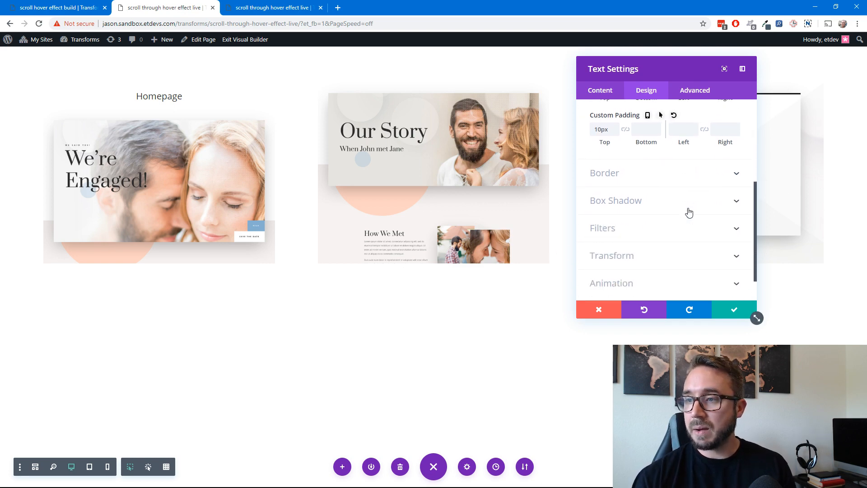
scroll(687, 212, up, 1)
scroll(678, 216, down, 1)
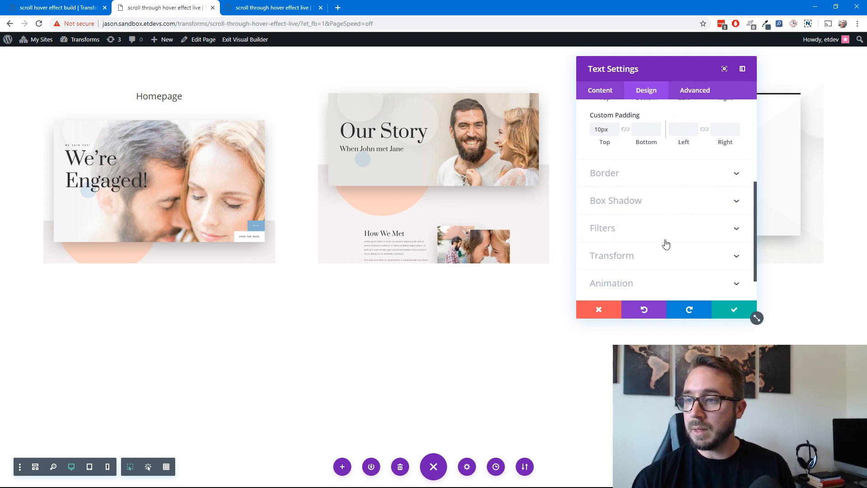
scroll(665, 243, up, 1)
scroll(666, 244, down, 2)
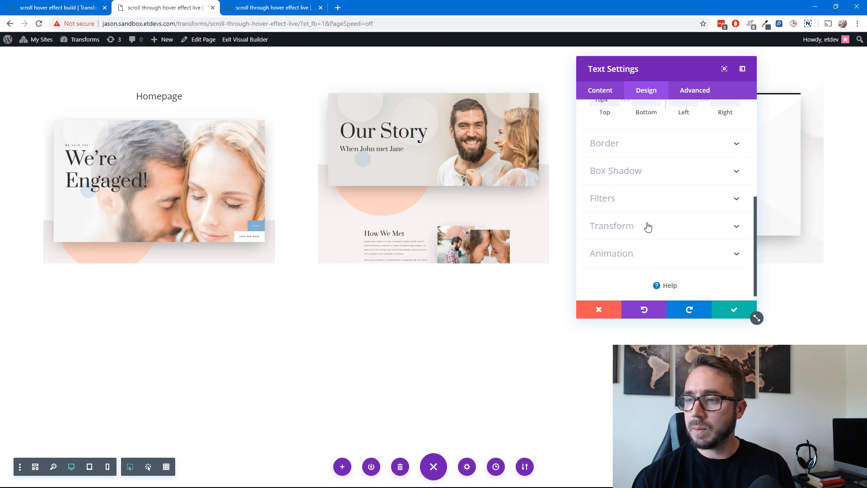
click(649, 193)
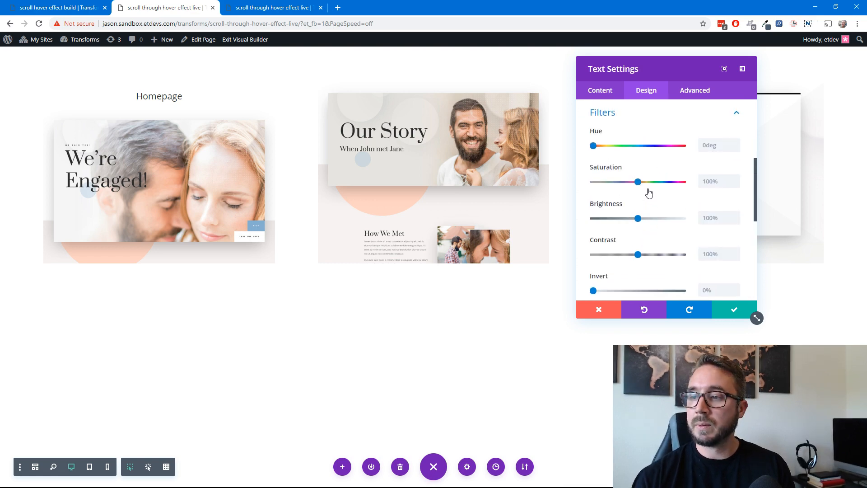
click(671, 116)
click(662, 167)
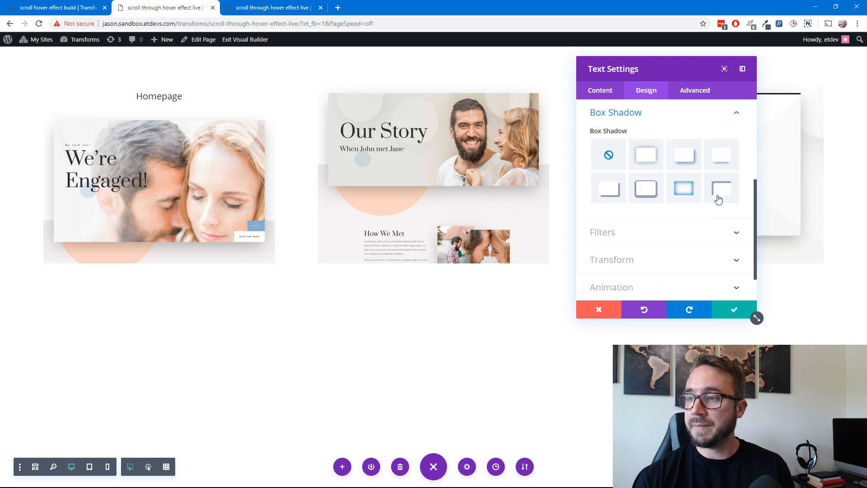
click(722, 158)
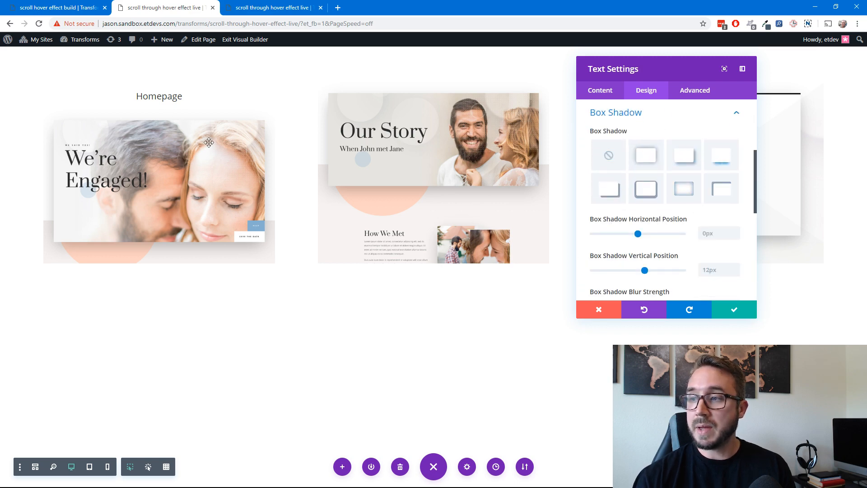
scroll(718, 250, down, 2)
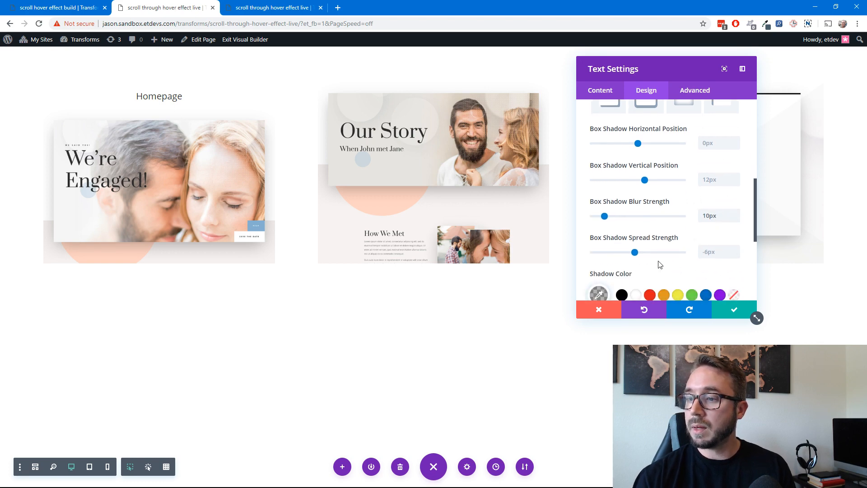
scroll(660, 264, down, 3)
scroll(659, 264, up, 8)
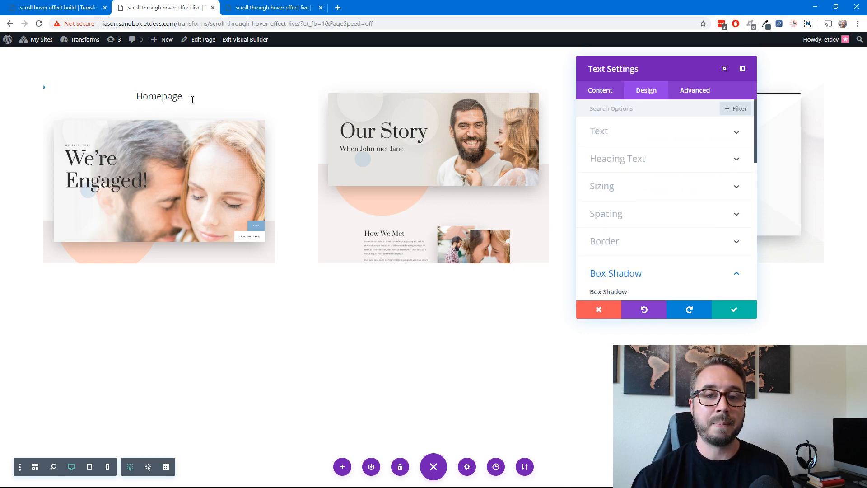
Set the Homepage text module's Z index to 3.
click(701, 96)
click(666, 158)
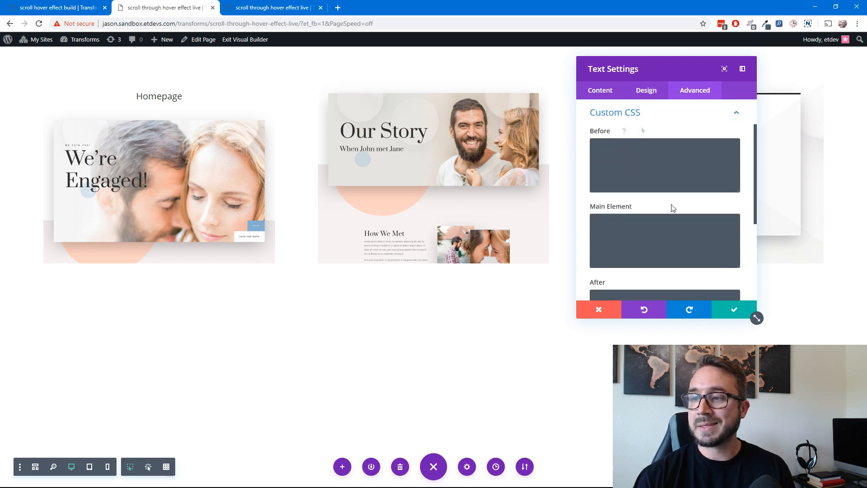
scroll(673, 208, down, 2)
click(668, 186)
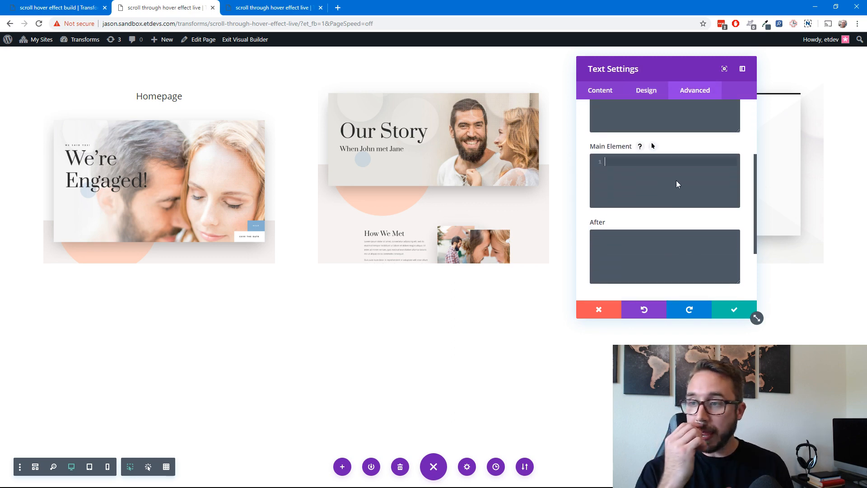
scroll(646, 225, down, 3)
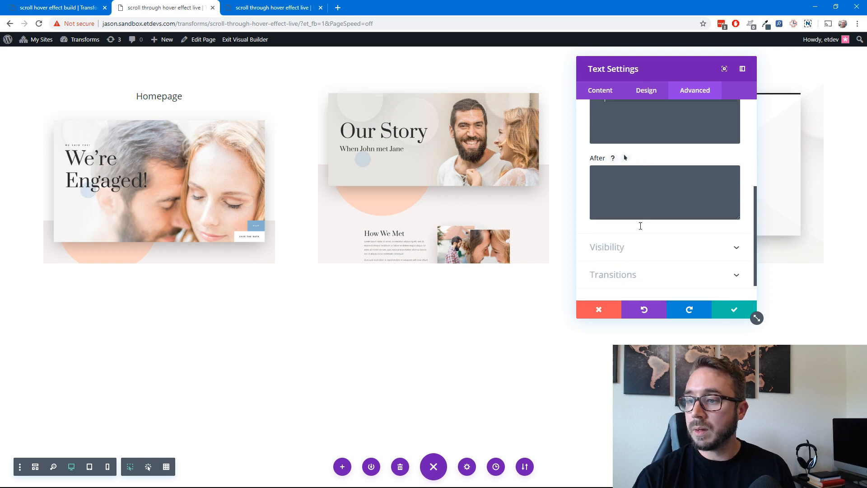
click(644, 229)
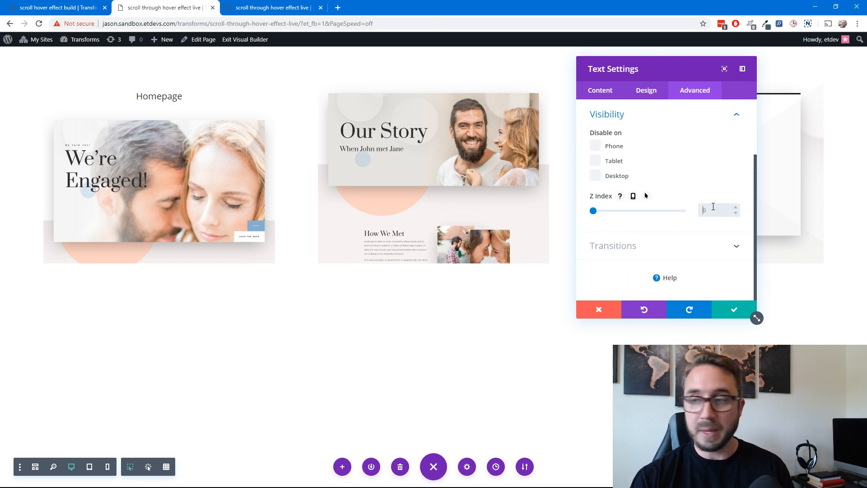
click(593, 211)
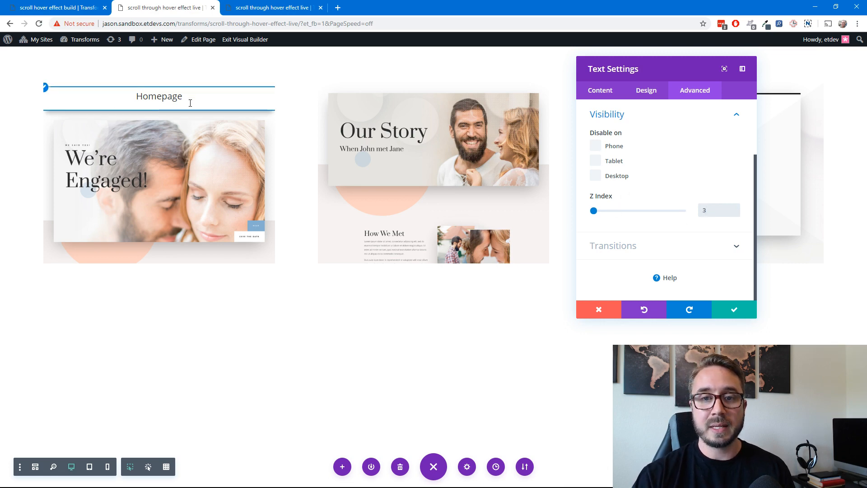
Add the custom CSS "position: relative;" to the Homepage text module's main element and save the module settings.
scroll(711, 167, up, 2)
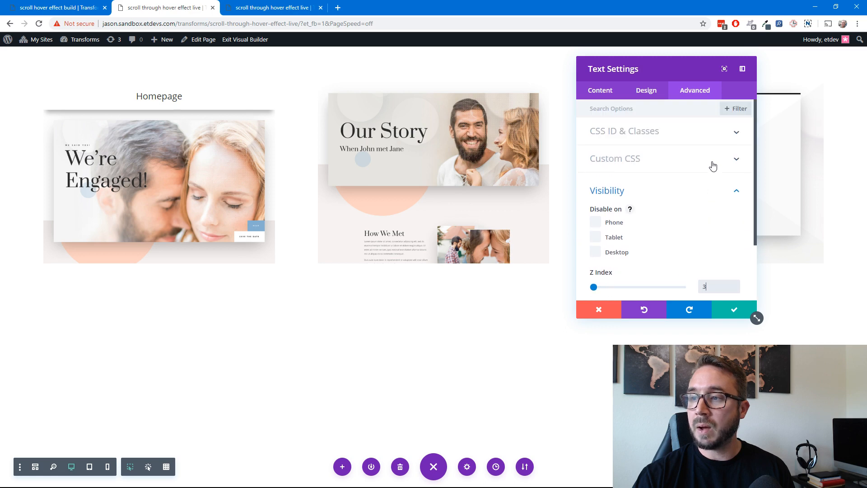
click(679, 154)
click(648, 227)
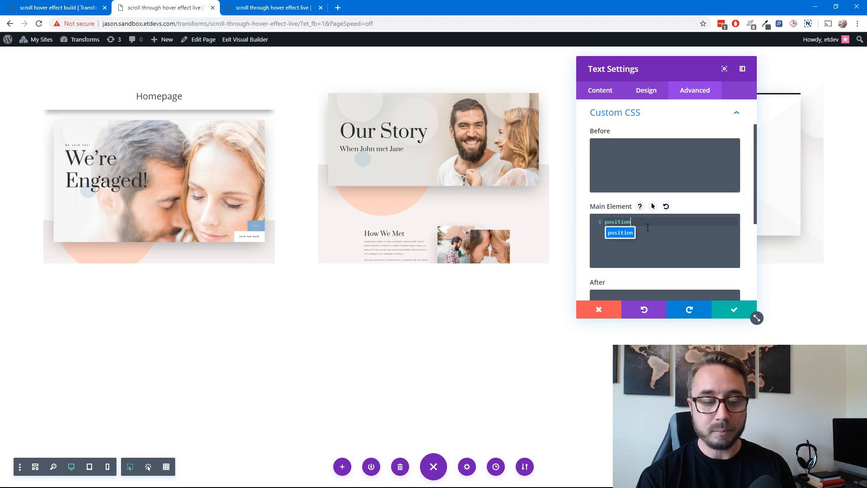
text(position: relative;)
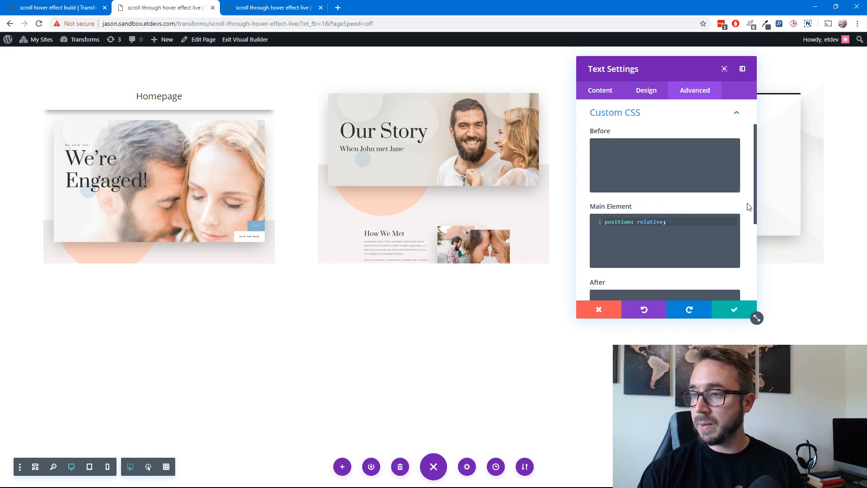
scroll(748, 207, down, 3)
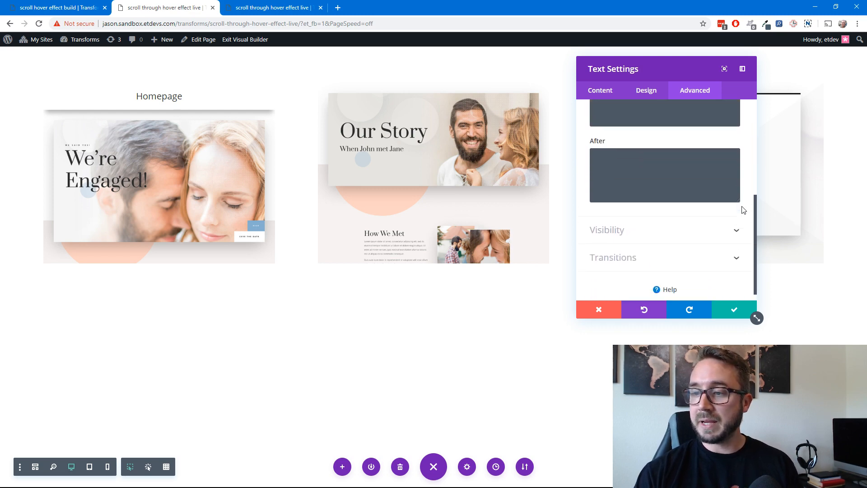
scroll(722, 212, down, 1)
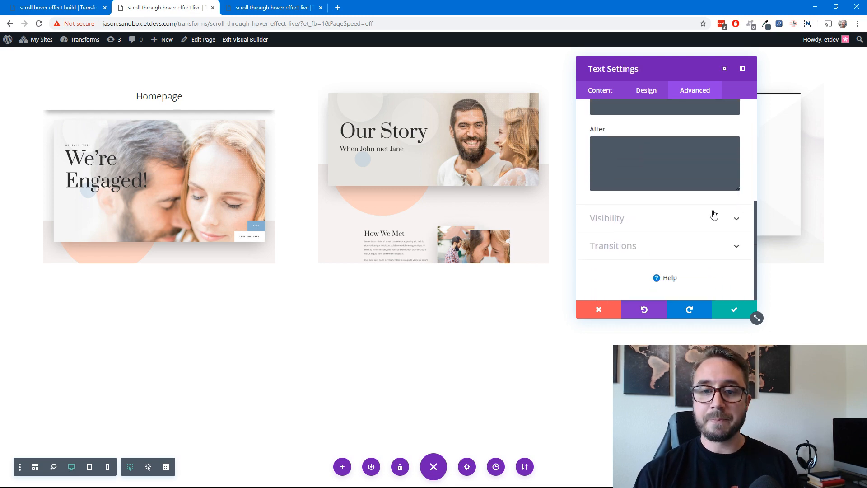
click(735, 312)
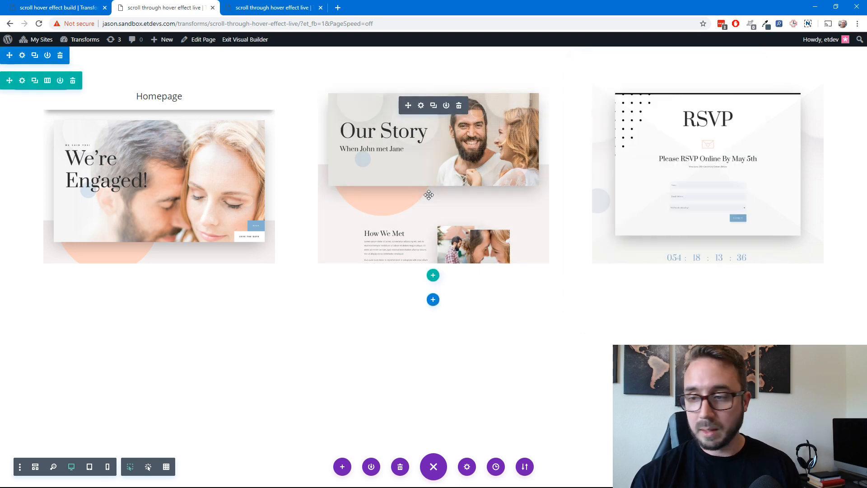
Check the hover scroll of the image beneath the Homepage title on the live page, and return to the builder.
click(272, 10)
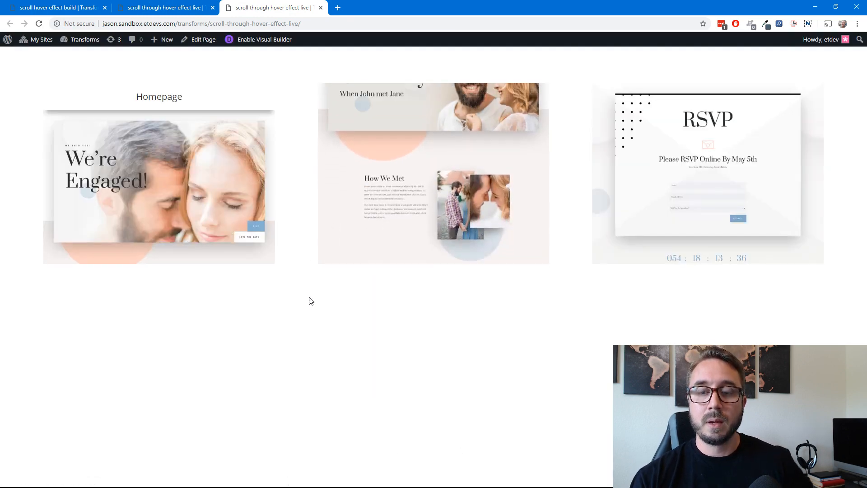
mouse_move(195, 145)
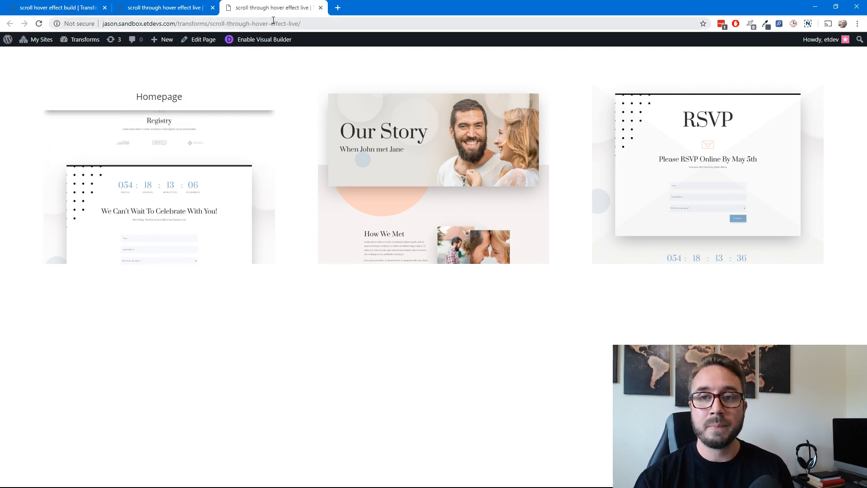
click(189, 8)
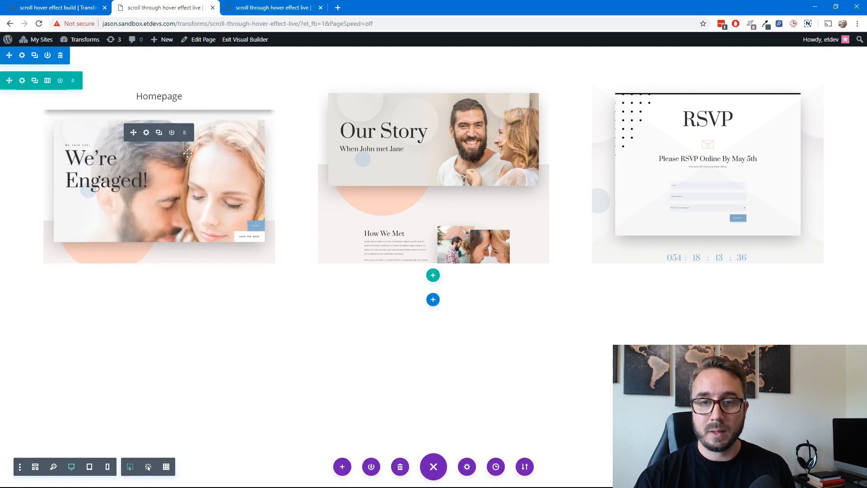
Set the top margin of the image under the Homepage title to 340px on hover and save its settings.
click(147, 133)
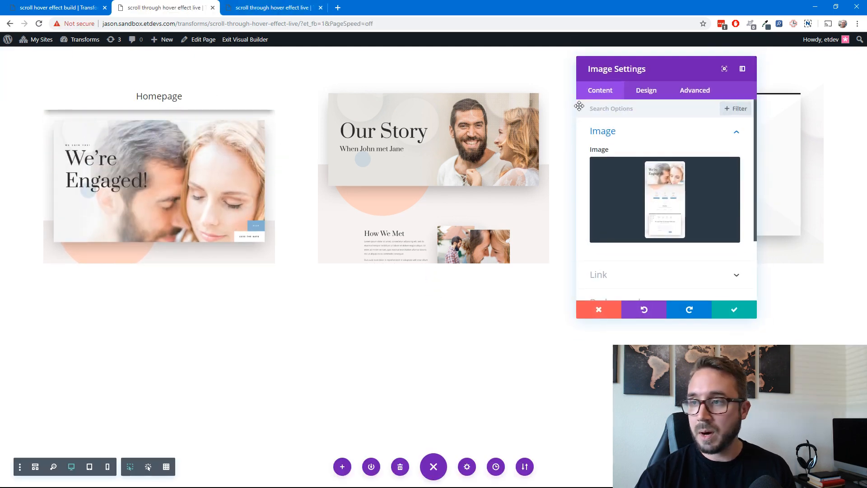
click(647, 92)
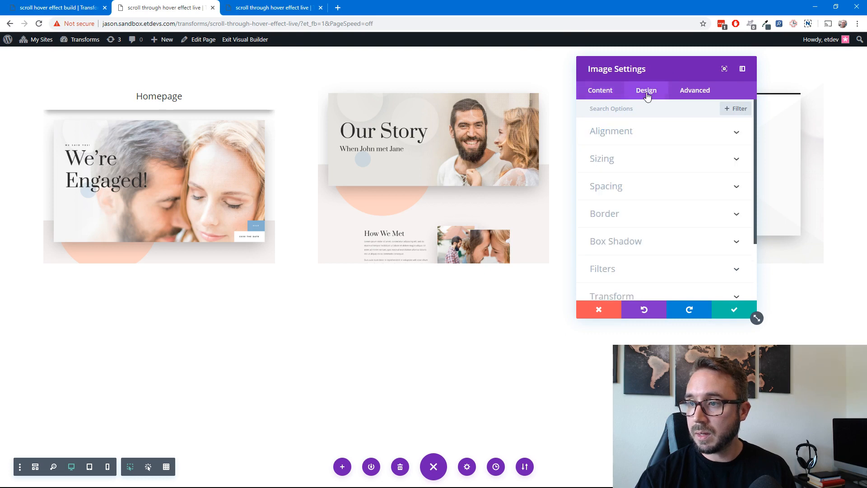
click(655, 187)
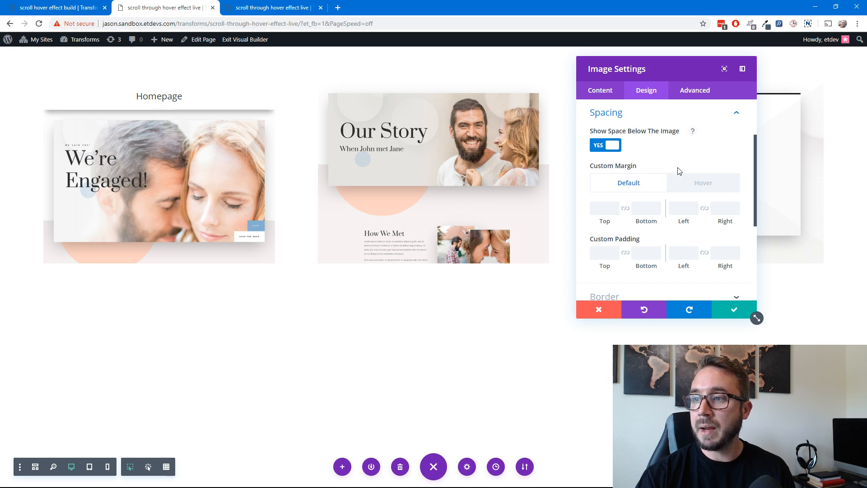
click(705, 185)
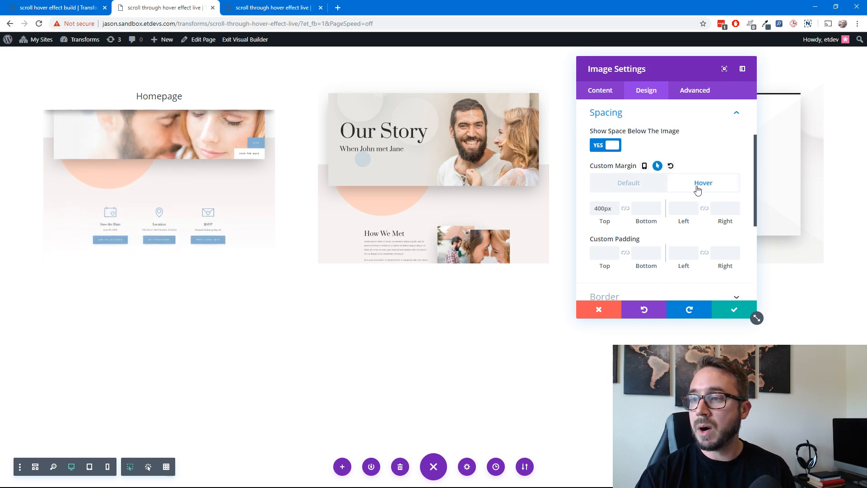
click(598, 209)
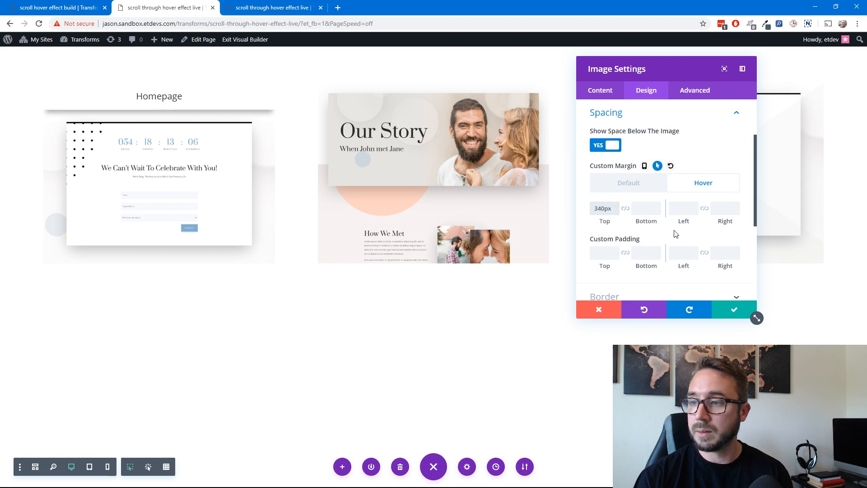
click(735, 311)
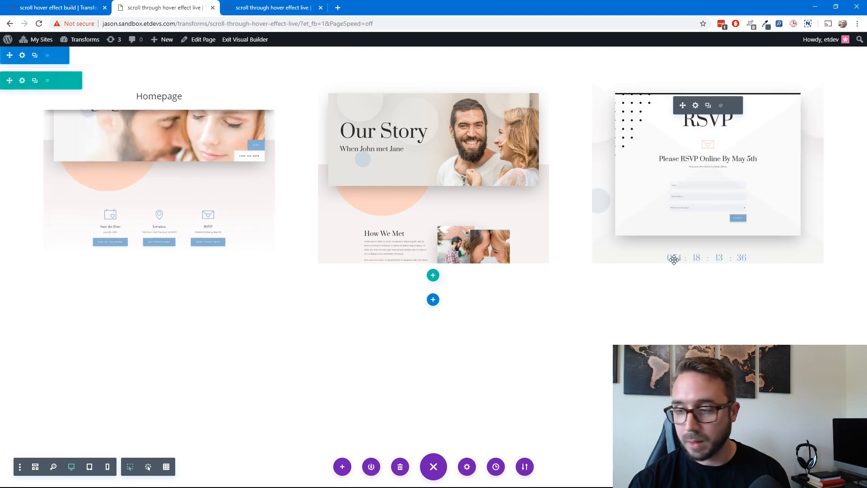
Check the Homepage image's hover scroll beneath its title bar on the live page, and return to the builder.
click(289, 8)
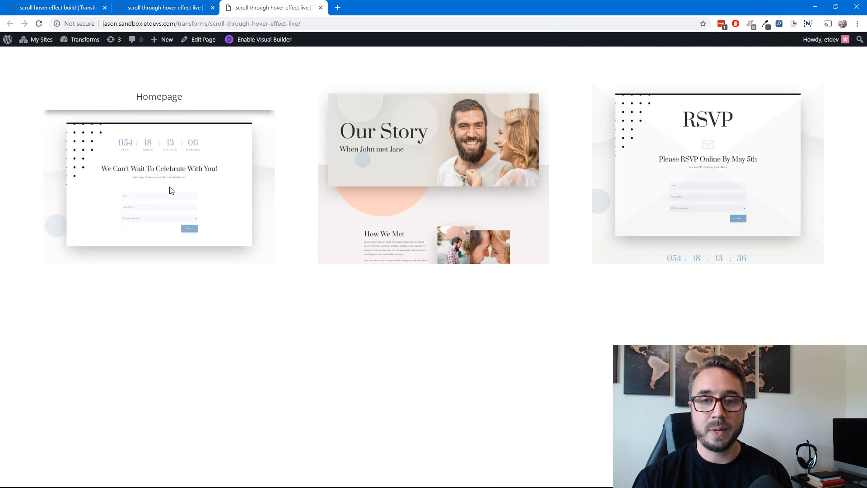
click(199, 15)
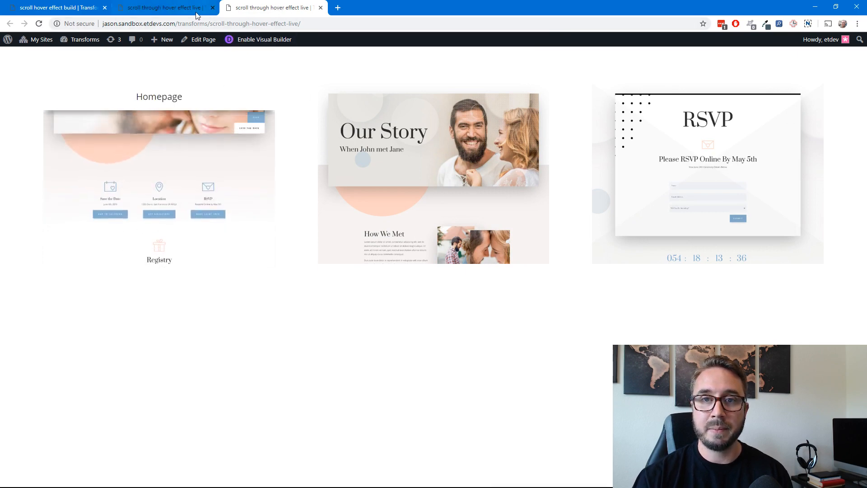
Copy the Homepage text module into the second and third columns, placing each copy above the column's image.
mouse_move(175, 96)
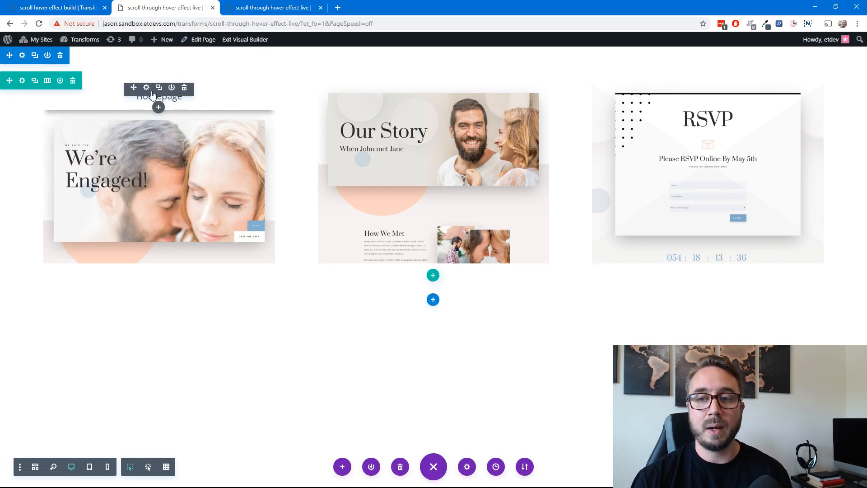
click(36, 470)
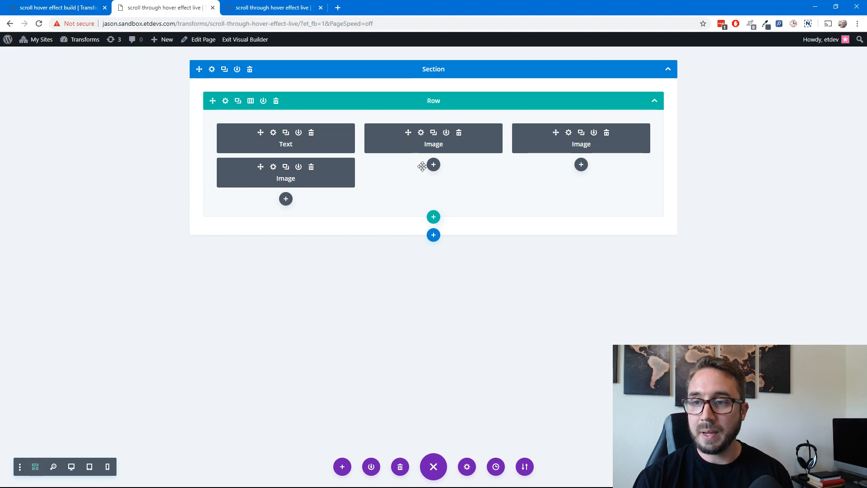
drag(422, 166, 473, 133)
key(ctrl+v)
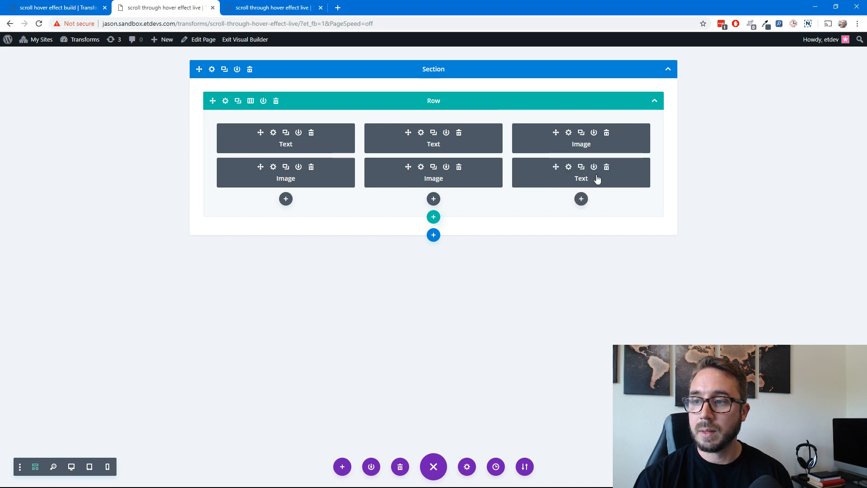
drag(597, 179, 619, 132)
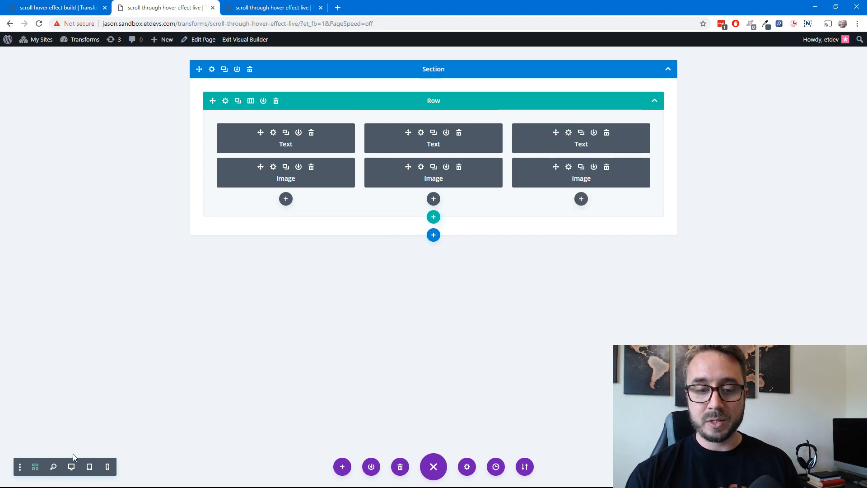
Set the hover top margin of the second and third column images together to 340px and save the settings.
click(71, 467)
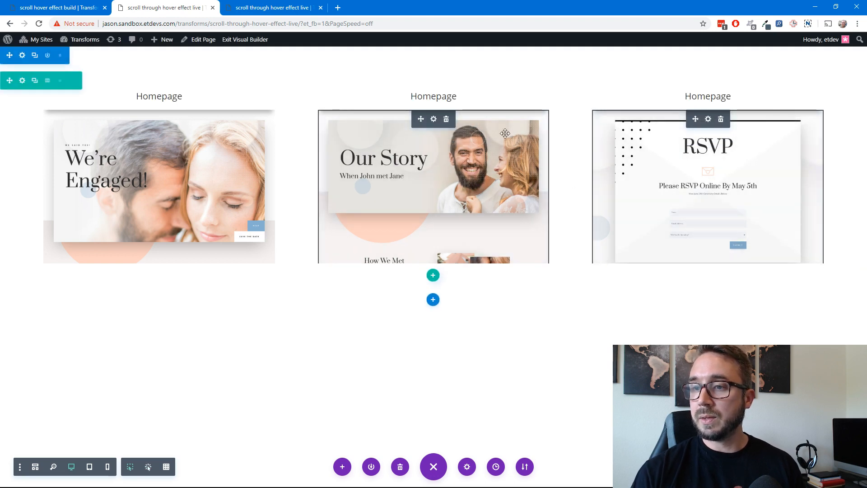
click(433, 120)
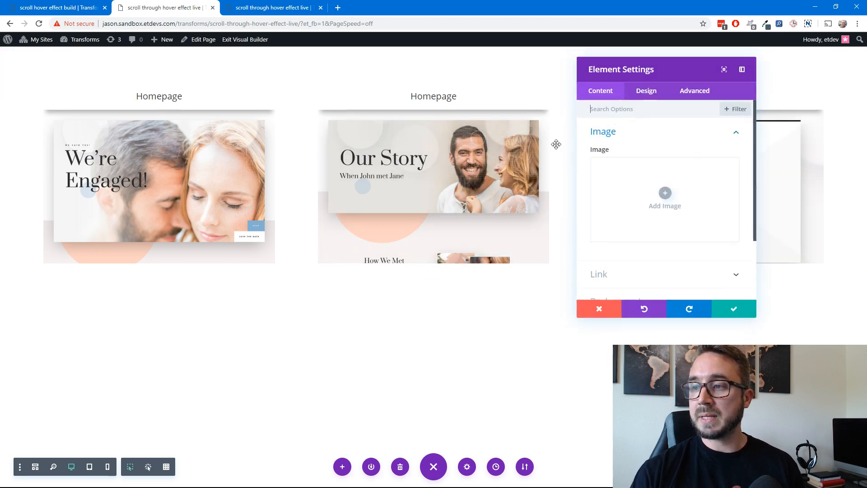
click(650, 92)
click(652, 187)
click(695, 182)
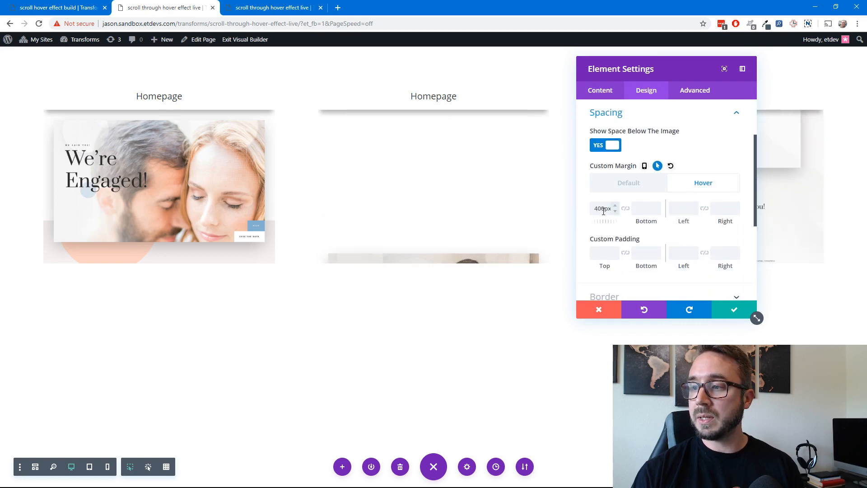
double_click(607, 209)
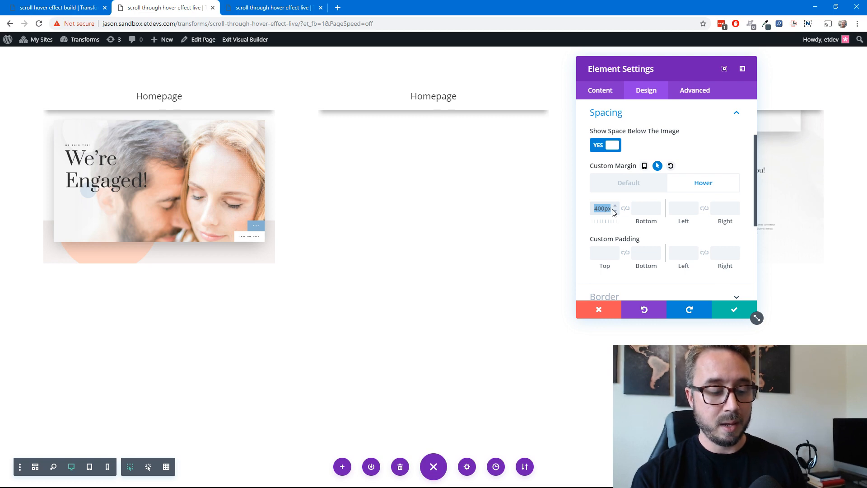
text(340px)
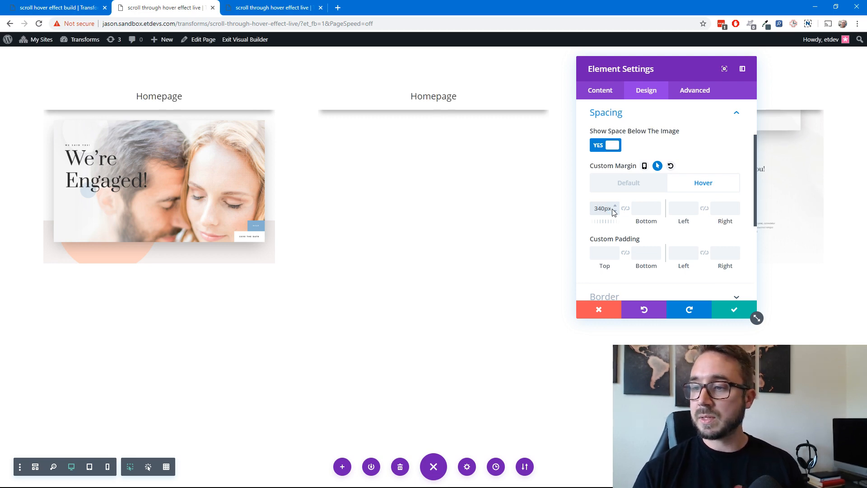
click(735, 315)
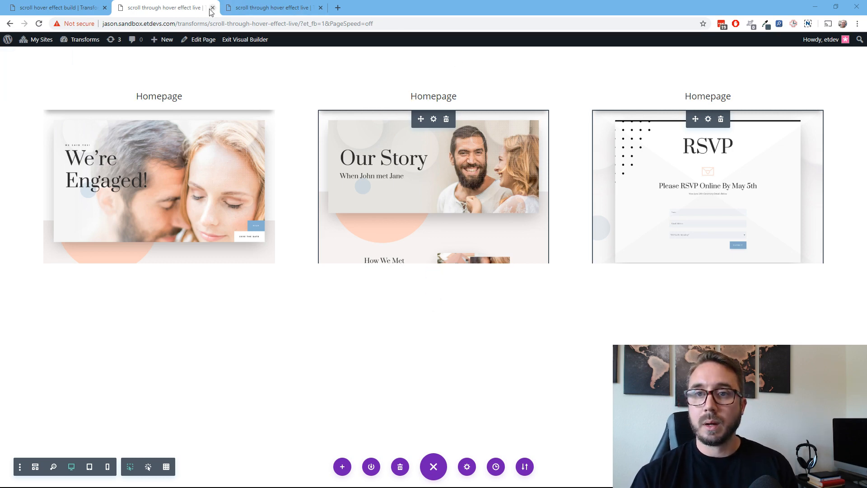
Duplicate the three-column row of titled images to create a second row beneath it.
click(182, 10)
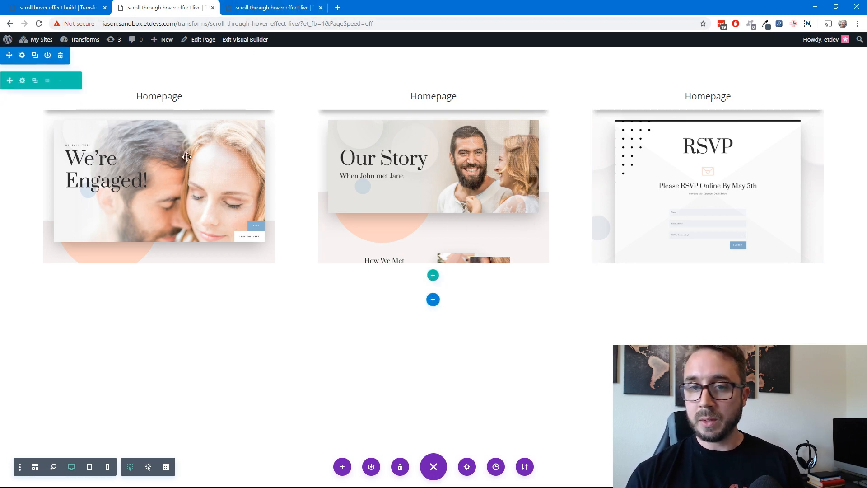
click(35, 83)
scroll(282, 169, down, 2)
scroll(283, 170, up, 1)
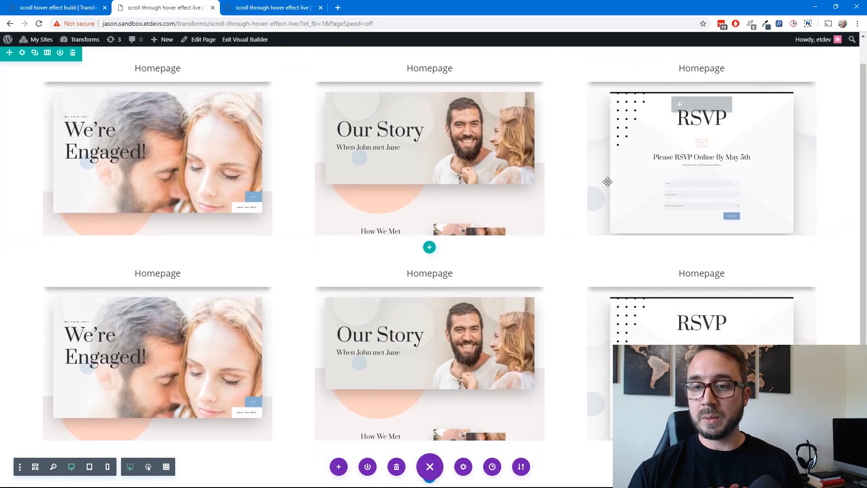
scroll(757, 208, down, 1)
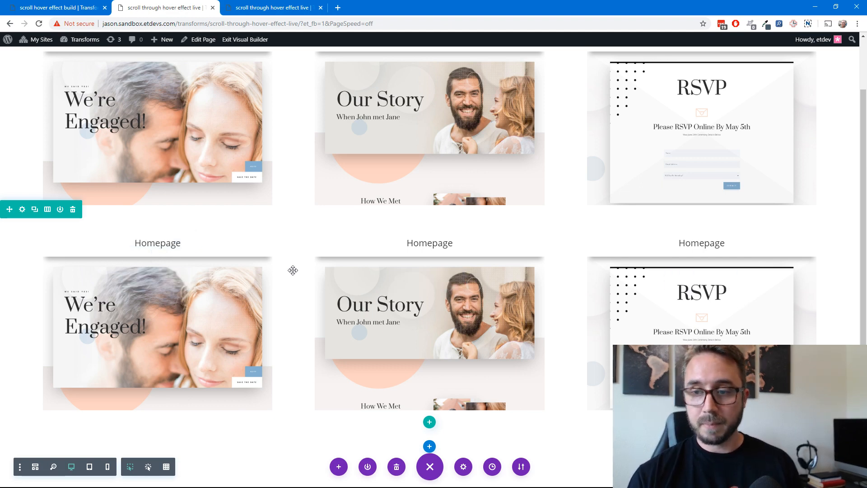
scroll(286, 269, up, 1)
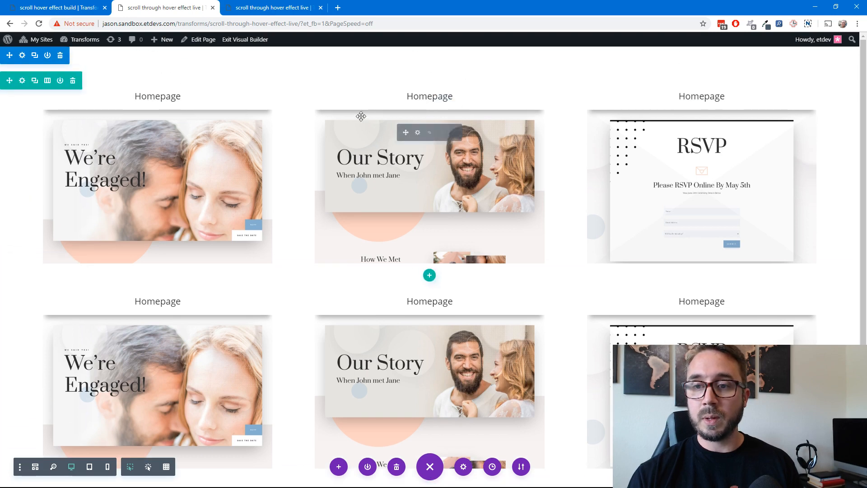
Give the section a muted blue background color, #93aec1, and save the section settings.
click(26, 58)
click(650, 167)
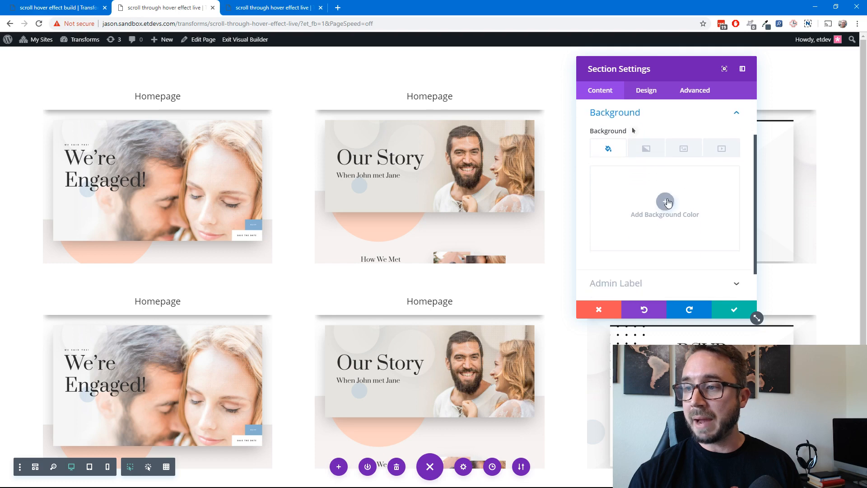
click(665, 202)
click(710, 253)
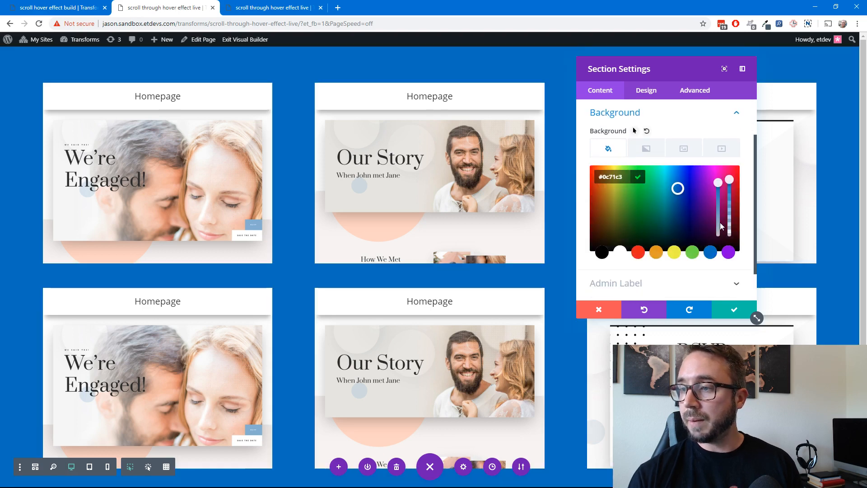
drag(718, 181, 733, 225)
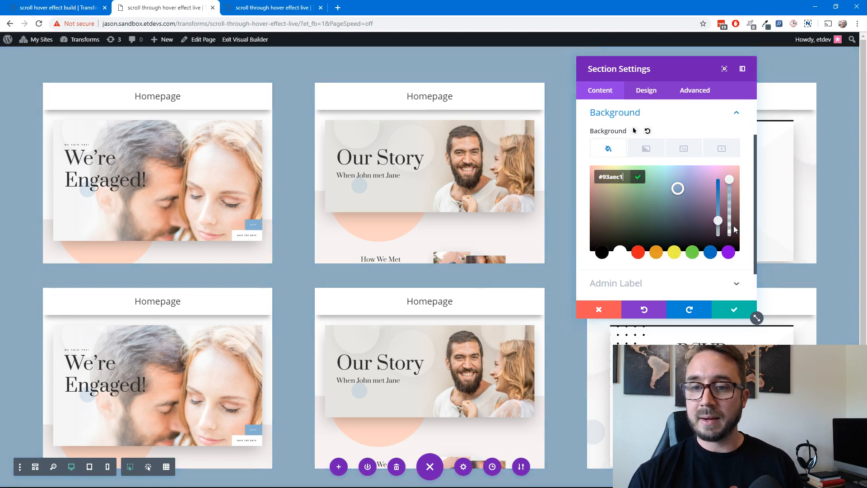
click(739, 310)
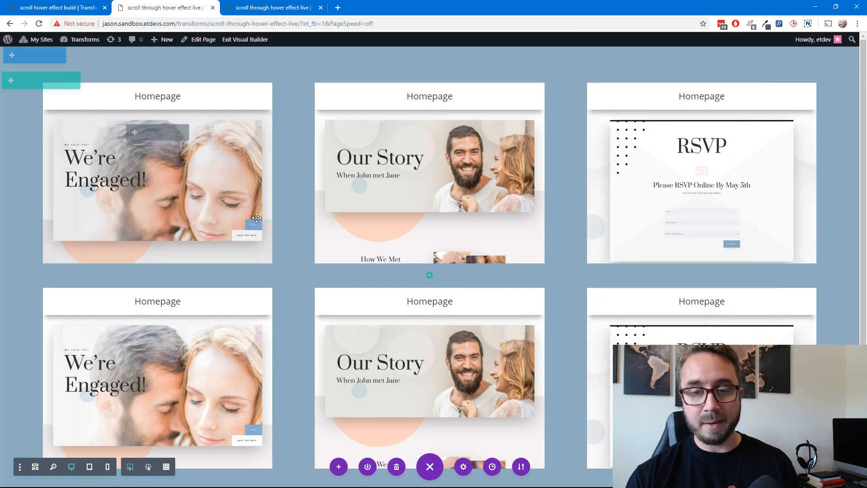
Reload the live page and check the hover scroll of the images against the new section background.
click(271, 8)
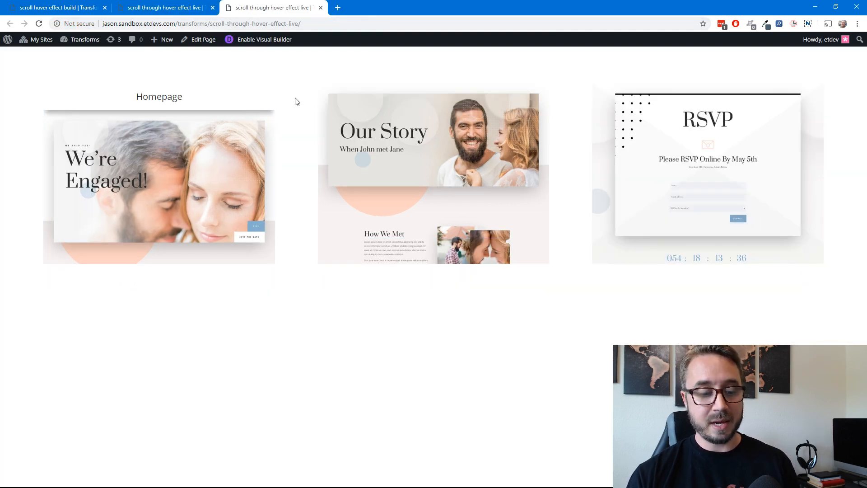
key(F5)
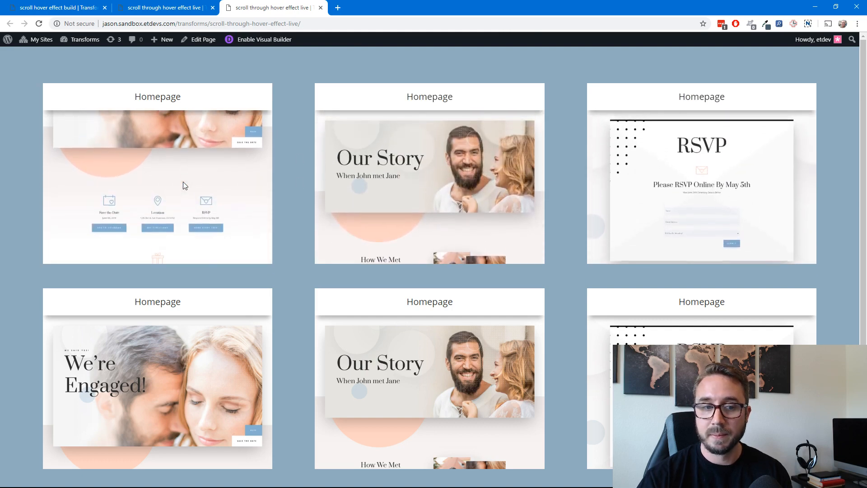
scroll(210, 346, down, 1)
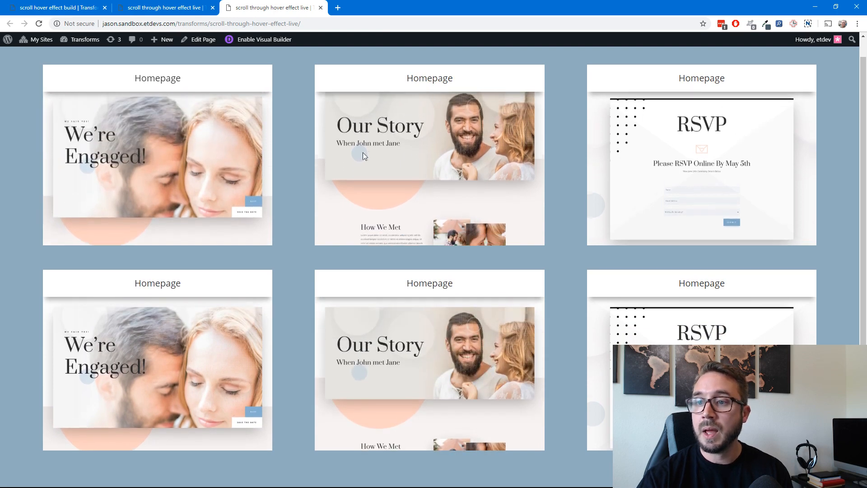
Compare the live page with the finished scroll hover effect build page and its individual page titles.
click(177, 7)
click(260, 7)
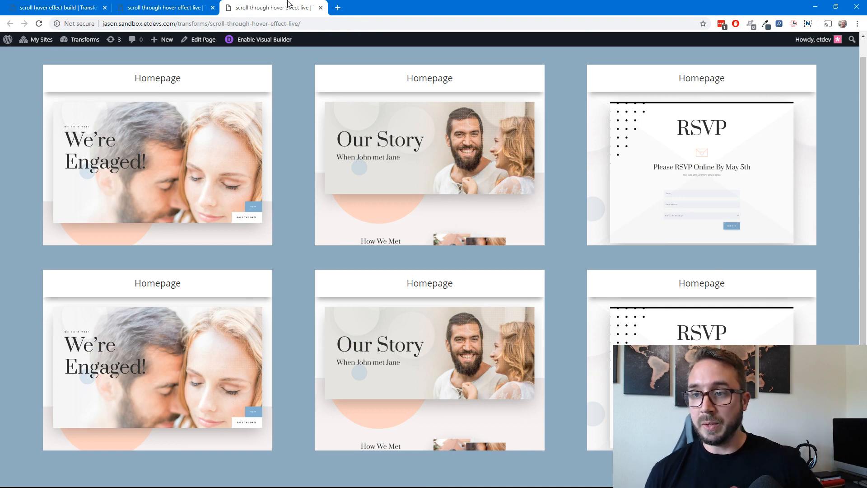
click(171, 5)
click(68, 8)
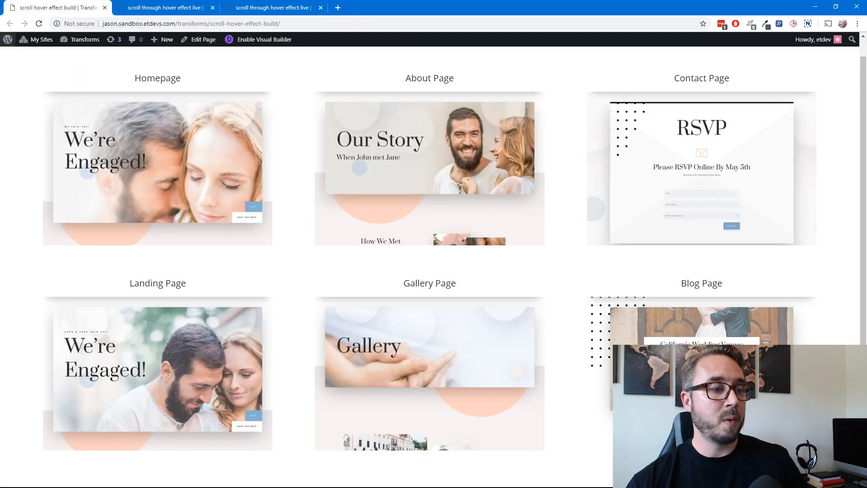